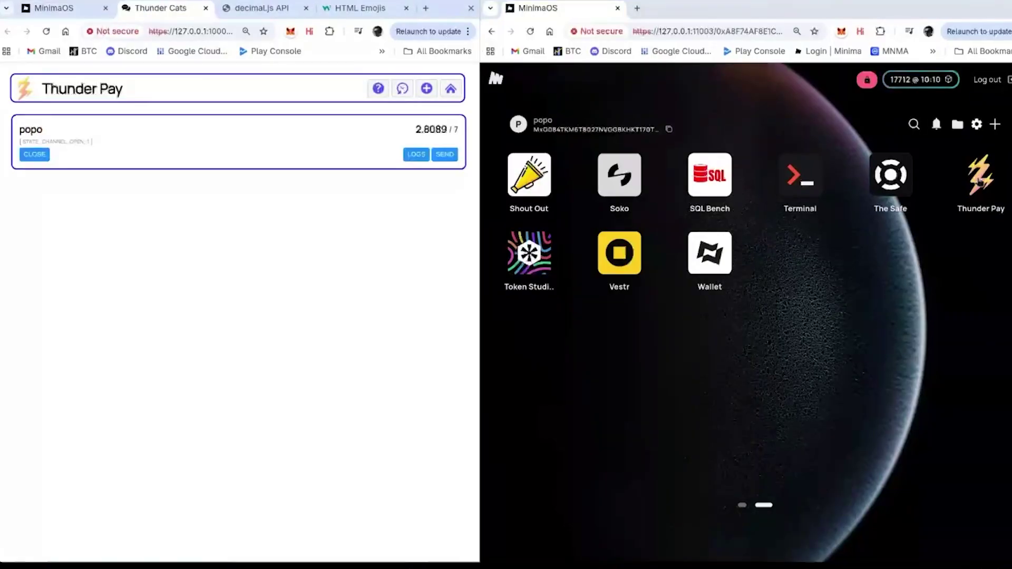
# - Open Thunder Pay on the second node, then review the existing channel's log on the first node and return to its channel list
pyautogui.click(980, 179)
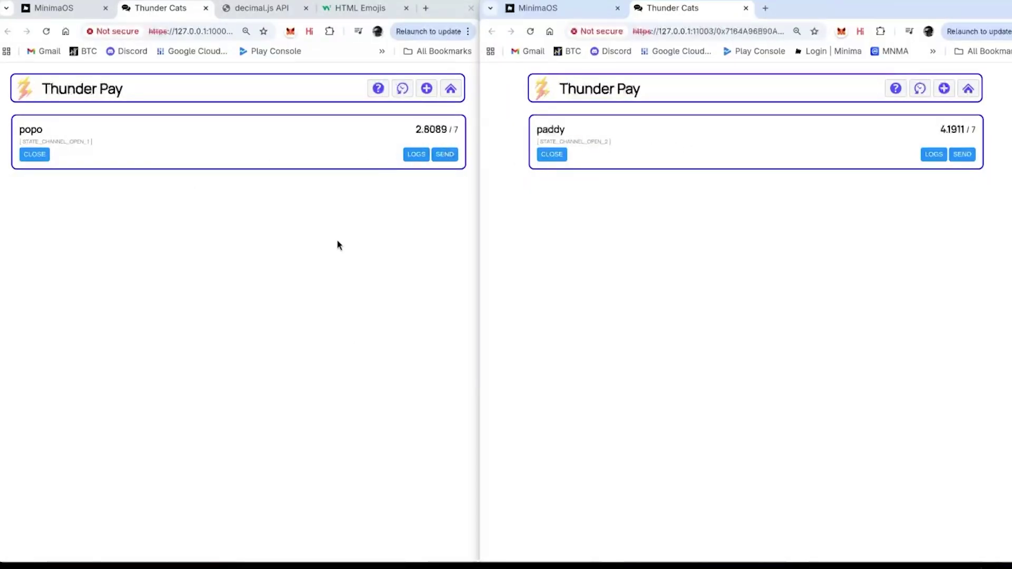
pyautogui.click(417, 154)
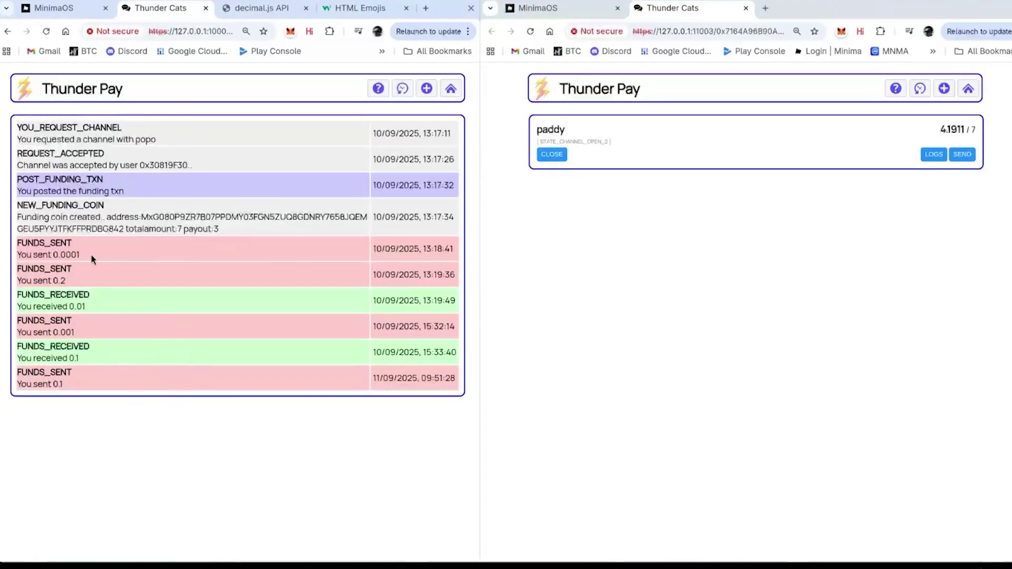
pyautogui.click(451, 90)
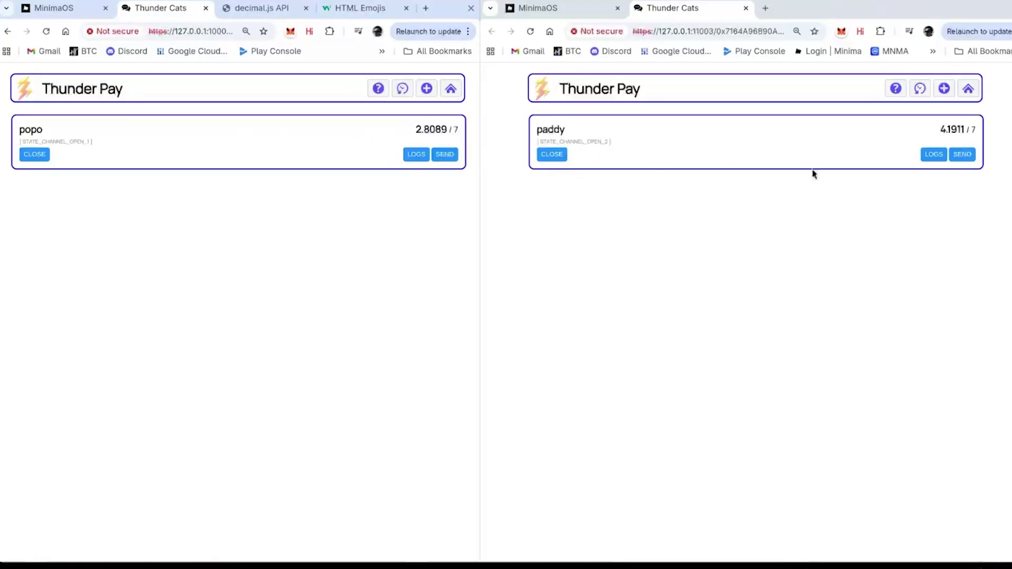
# - Look through the first node's help text, channel history and new-channel form, and return to the channel list
pyautogui.click(426, 89)
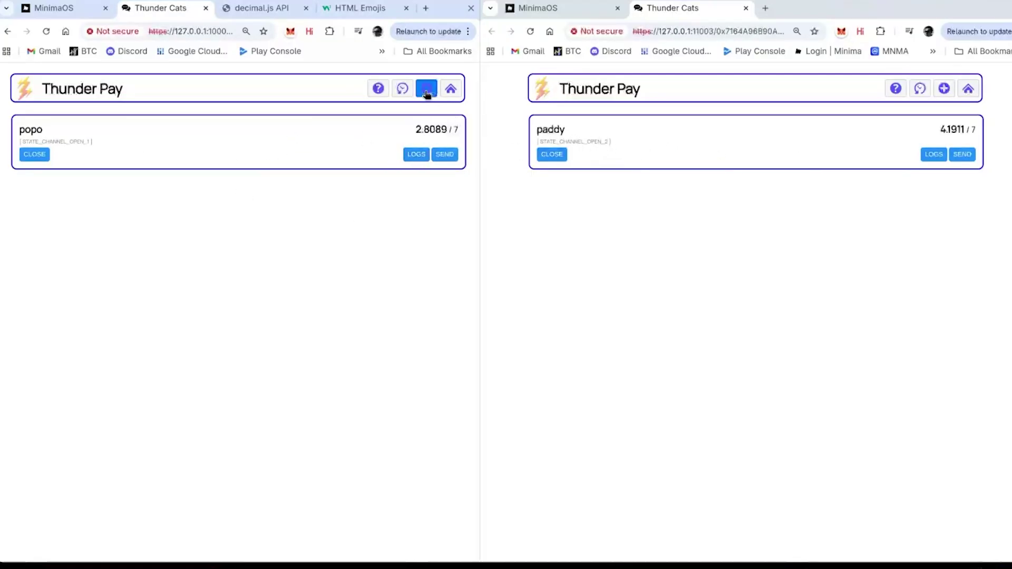
pyautogui.click(378, 90)
pyautogui.scroll(-5, 200, 253)
pyautogui.scroll(5, 199, 293)
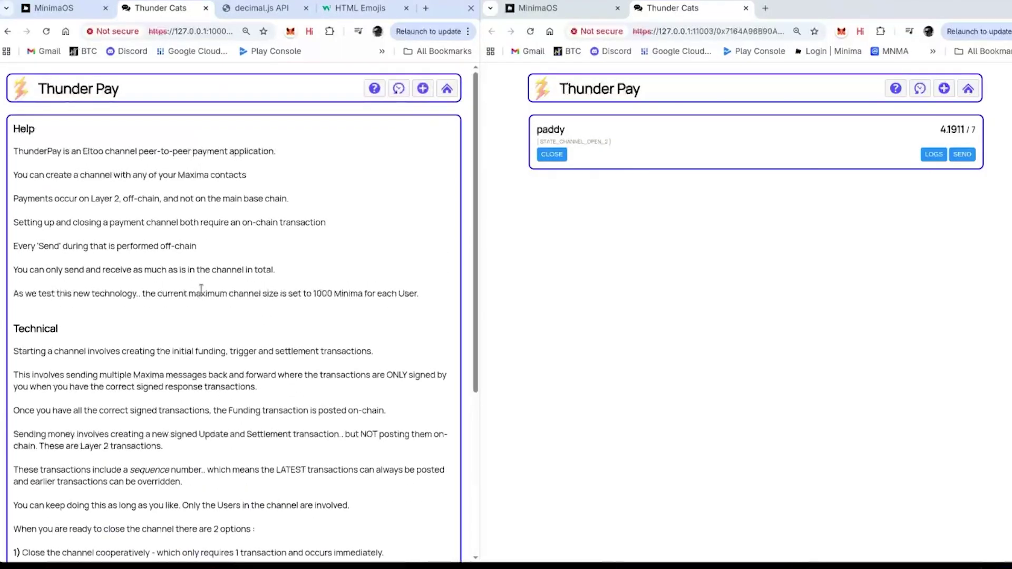
pyautogui.click(399, 89)
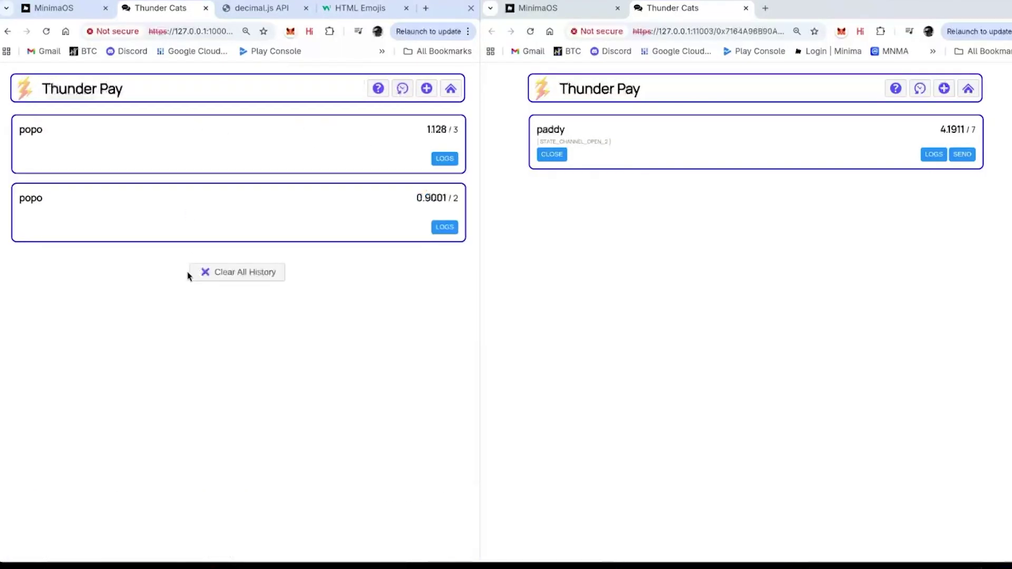
pyautogui.click(427, 89)
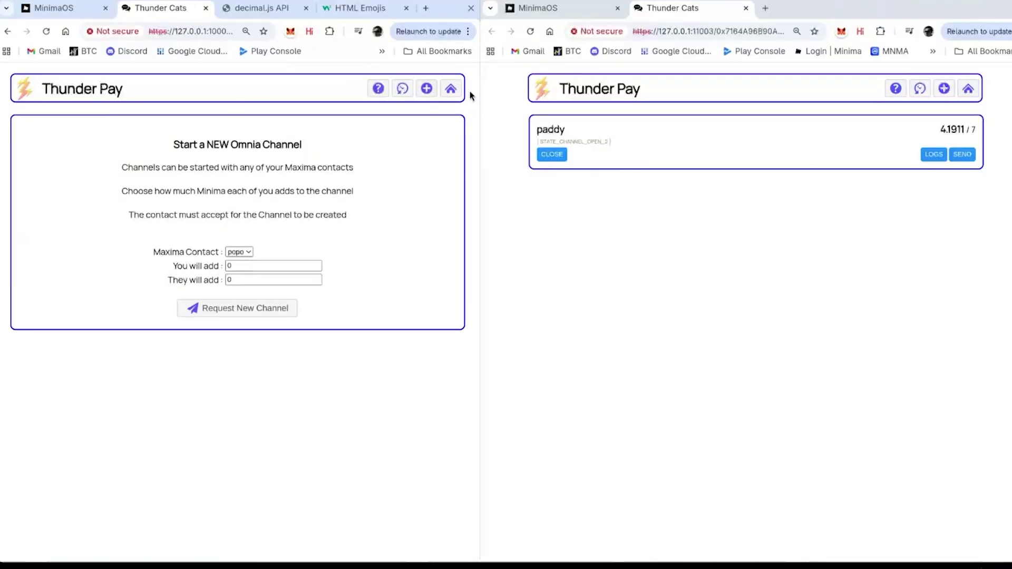
pyautogui.click(452, 91)
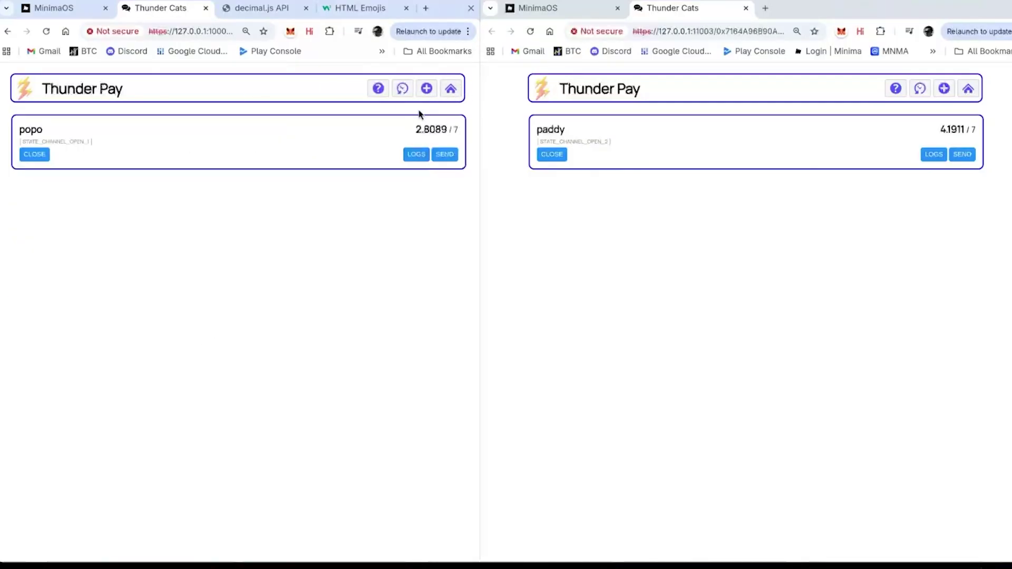
# - Request a new channel from the first node with the Maxima contact, adding 3 Minima yourself and 4 Minima from them, and return home
pyautogui.click(427, 89)
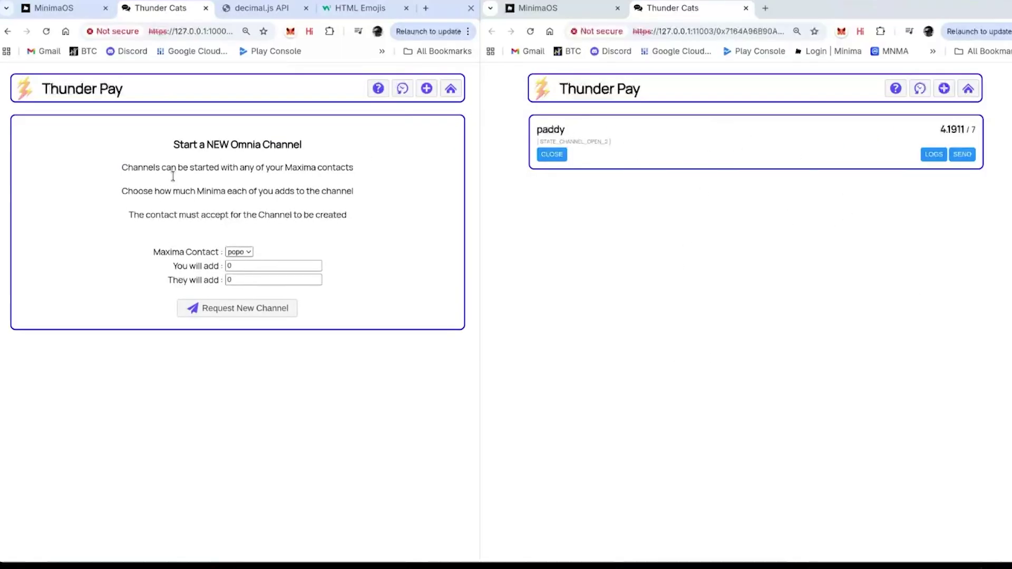
pyautogui.click(239, 253)
pyautogui.click(281, 229)
pyautogui.click(241, 254)
pyautogui.click(241, 255)
pyautogui.click(242, 267)
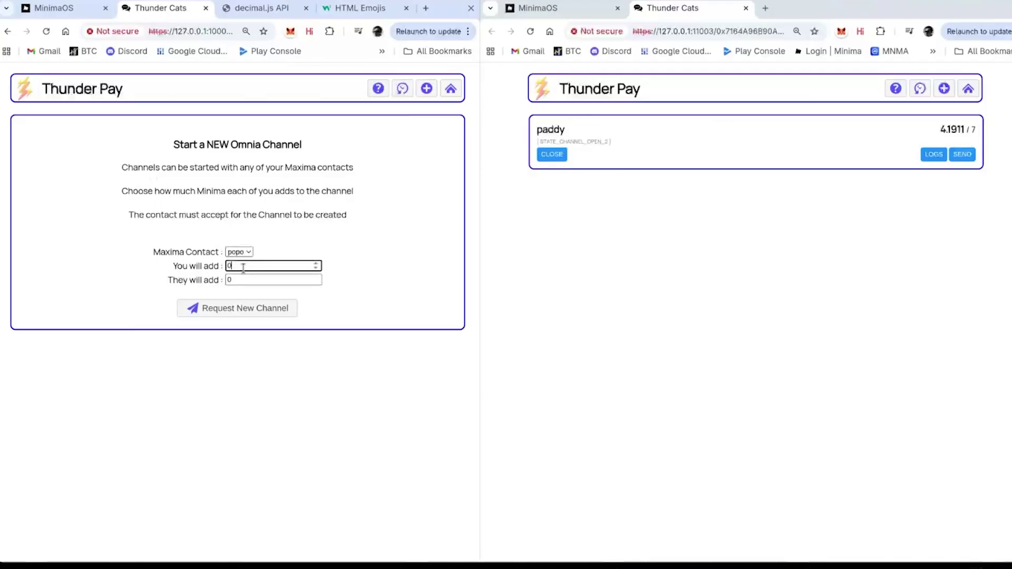
pyautogui.click(247, 280)
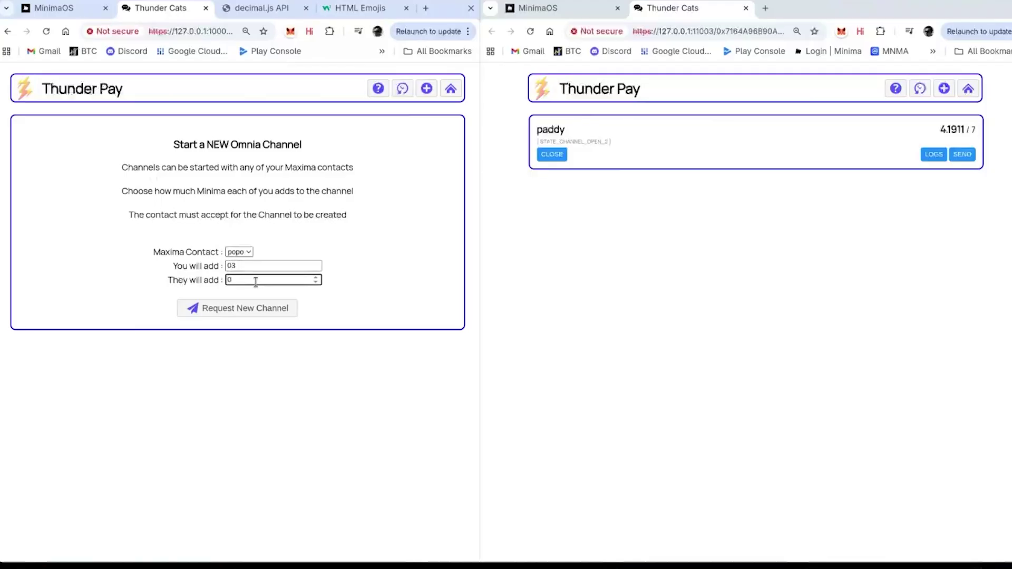
pyautogui.click(241, 313)
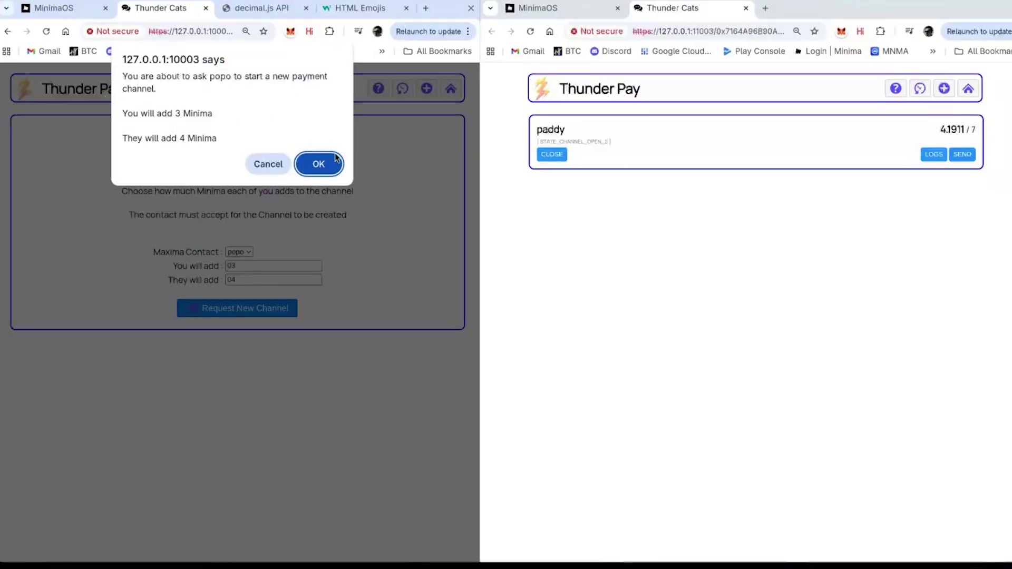
pyautogui.click(319, 164)
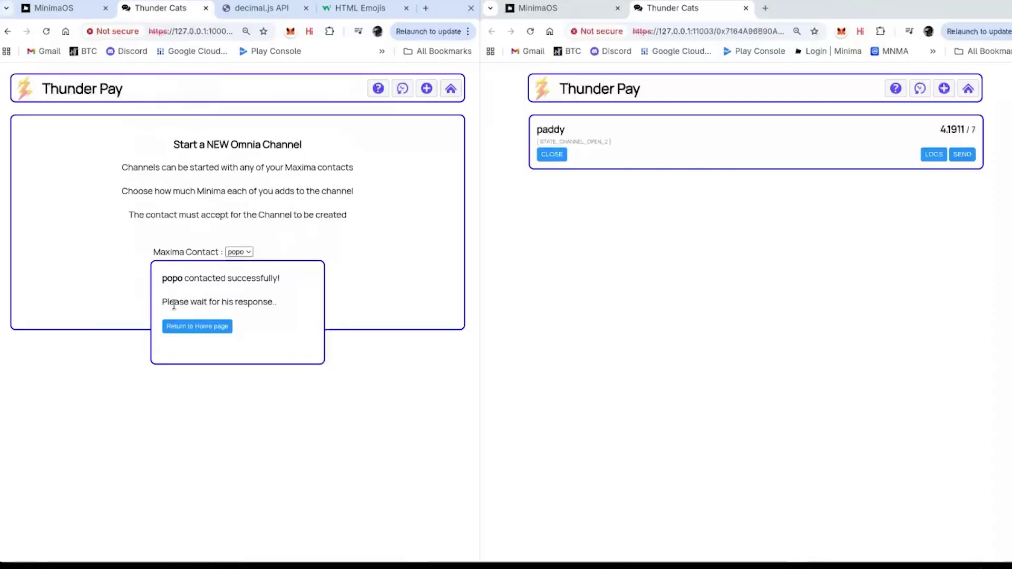
pyautogui.click(196, 328)
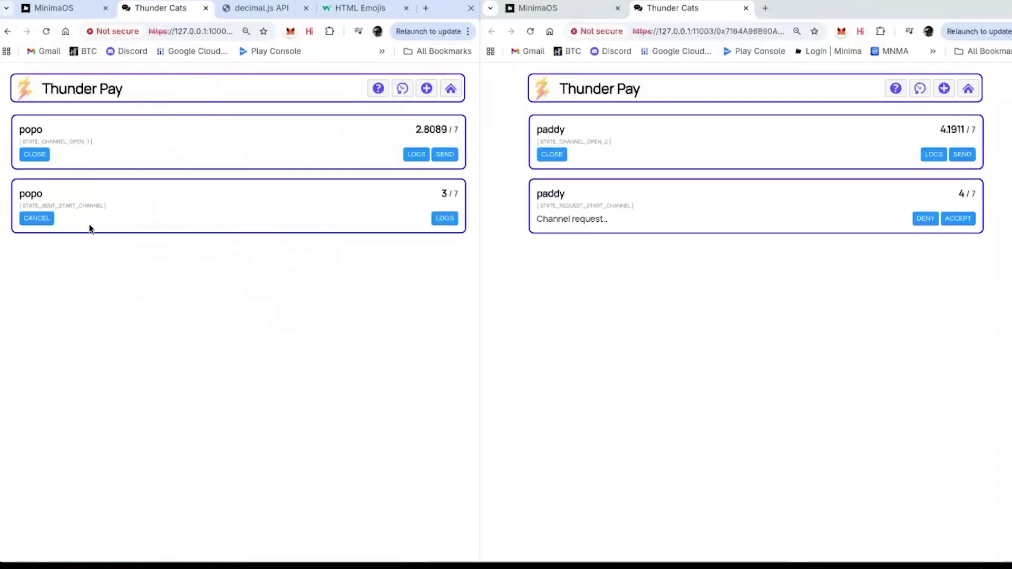
# - Examine the pending channel entry on the first node and the matching channel request on the second node
pyautogui.moveTo(19, 191); pyautogui.dragTo(210, 224)
pyautogui.click(210, 224)
pyautogui.doubleClick(54, 206)
pyautogui.doubleClick(62, 205)
pyautogui.click(62, 204)
pyautogui.moveTo(542, 218); pyautogui.dragTo(605, 219)
pyautogui.click(604, 219)
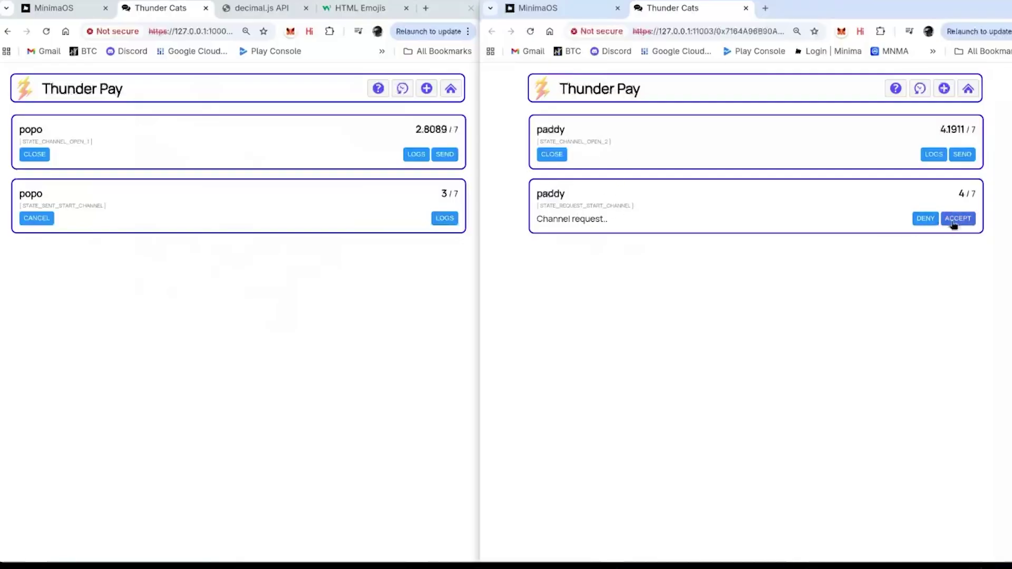
# - Check the second node's share of the requested channel and accept the request
pyautogui.doubleClick(963, 194)
pyautogui.click(968, 194)
pyautogui.doubleClick(973, 193)
pyautogui.tripleClick(964, 193)
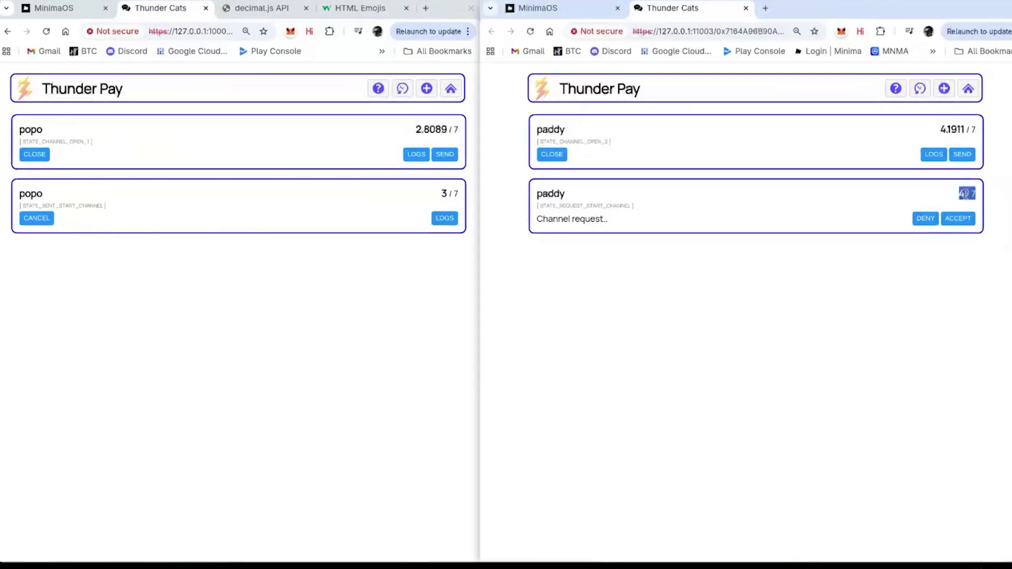
pyautogui.click(964, 193)
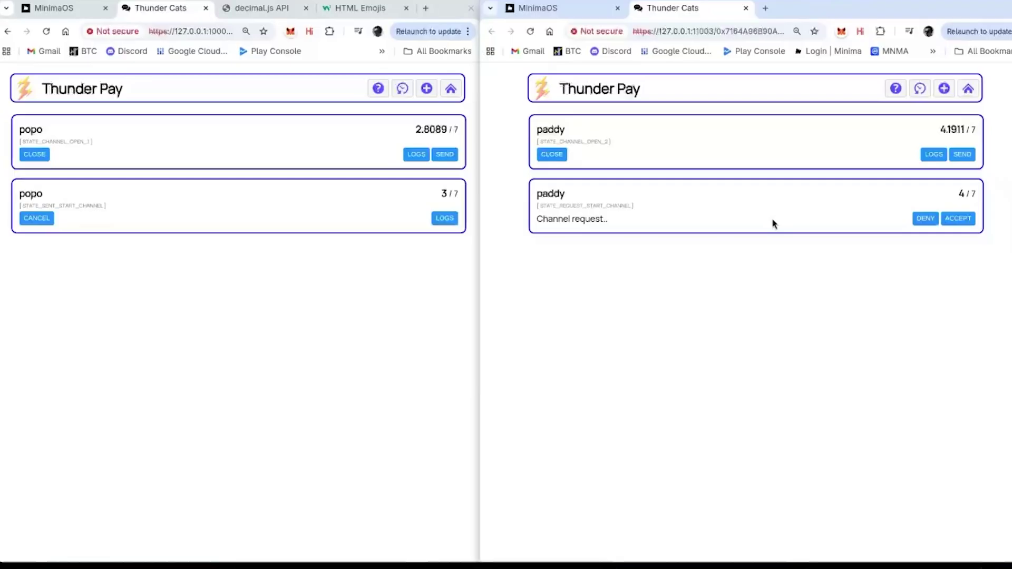
pyautogui.click(958, 218)
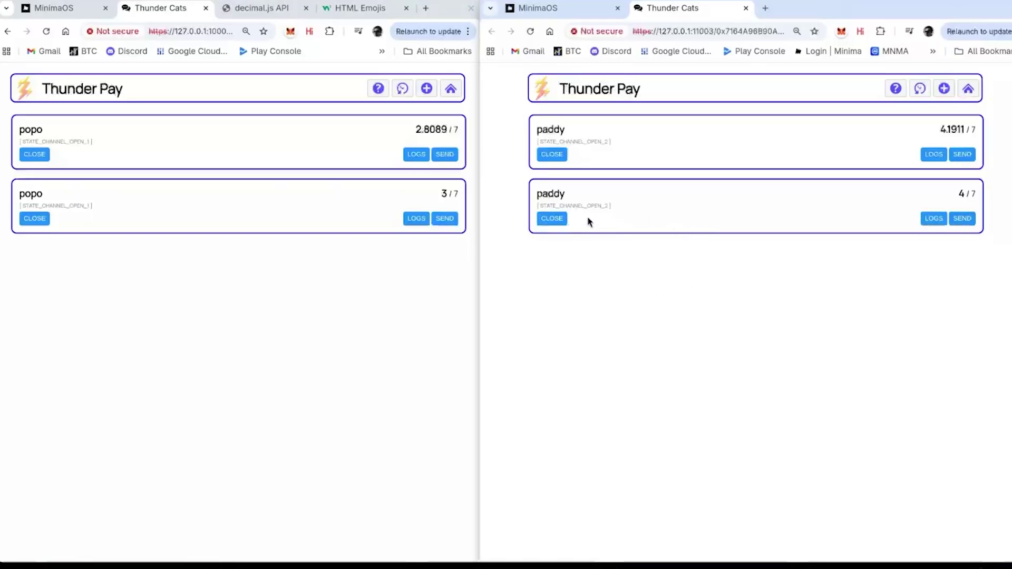
# - Examine the new channel's status on the second node and its request, acceptance and funding log entries on the first node
pyautogui.doubleClick(574, 205)
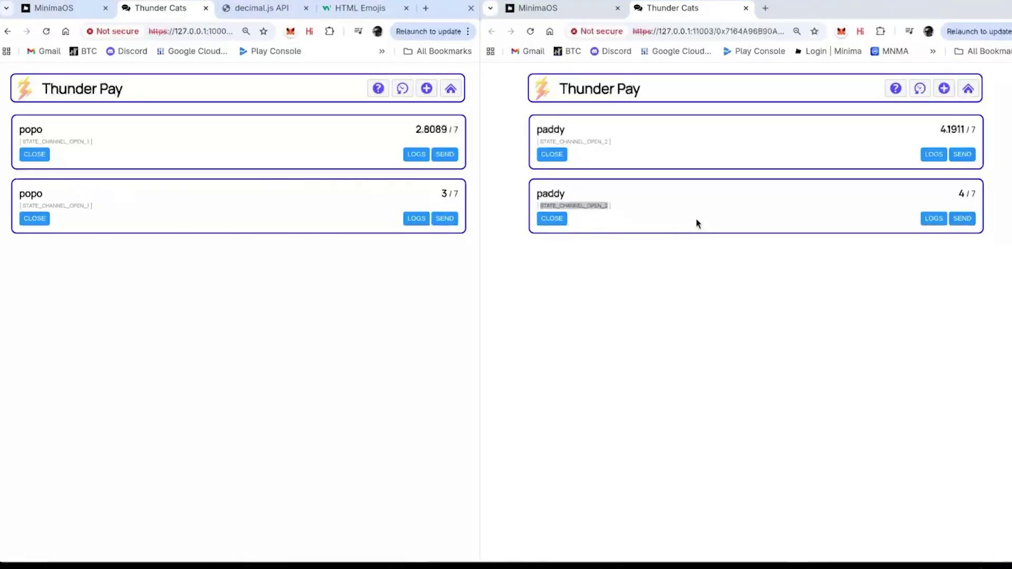
pyautogui.click(416, 219)
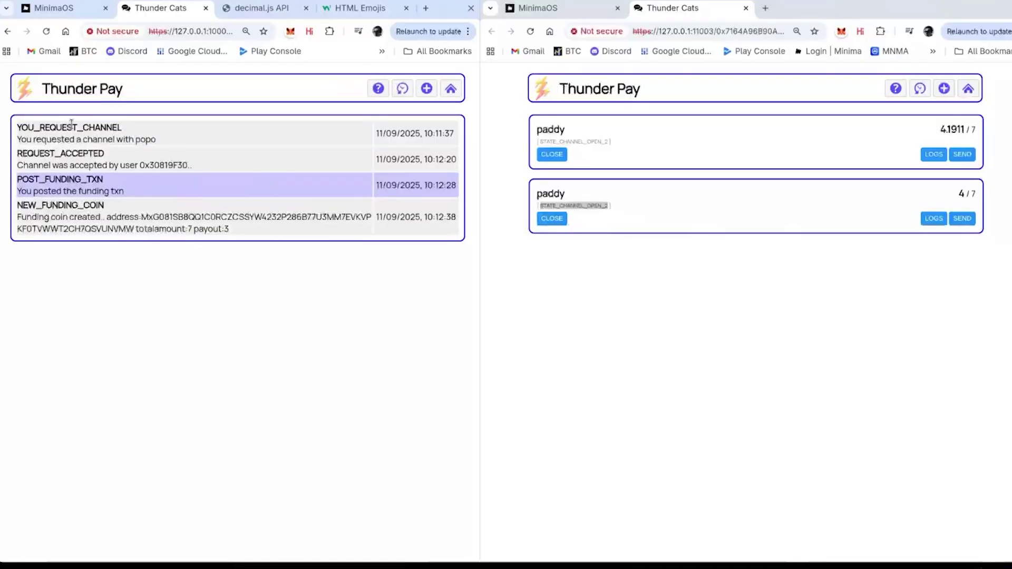
pyautogui.doubleClick(70, 127)
pyautogui.doubleClick(63, 152)
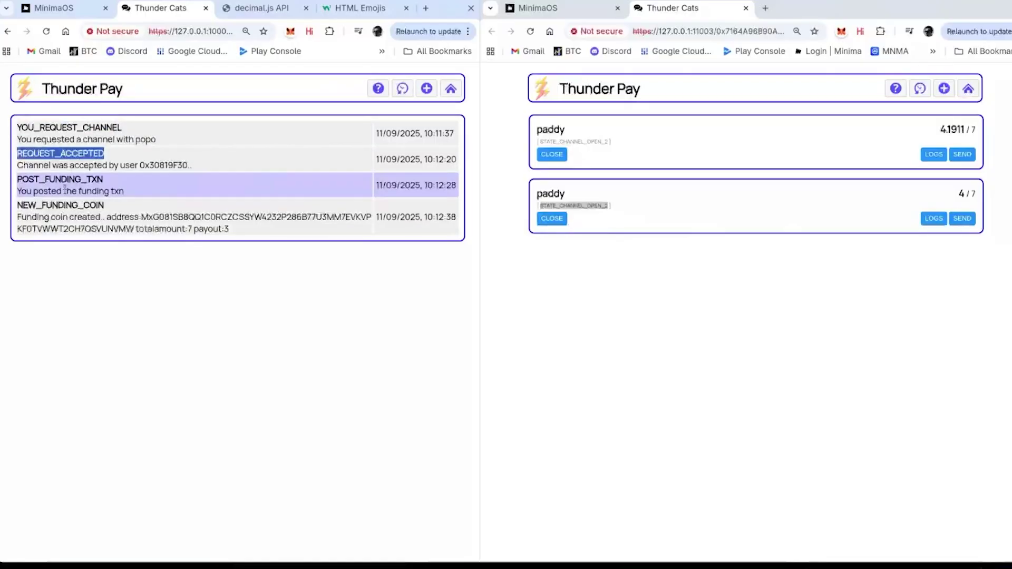
pyautogui.doubleClick(61, 179)
pyautogui.click(87, 190)
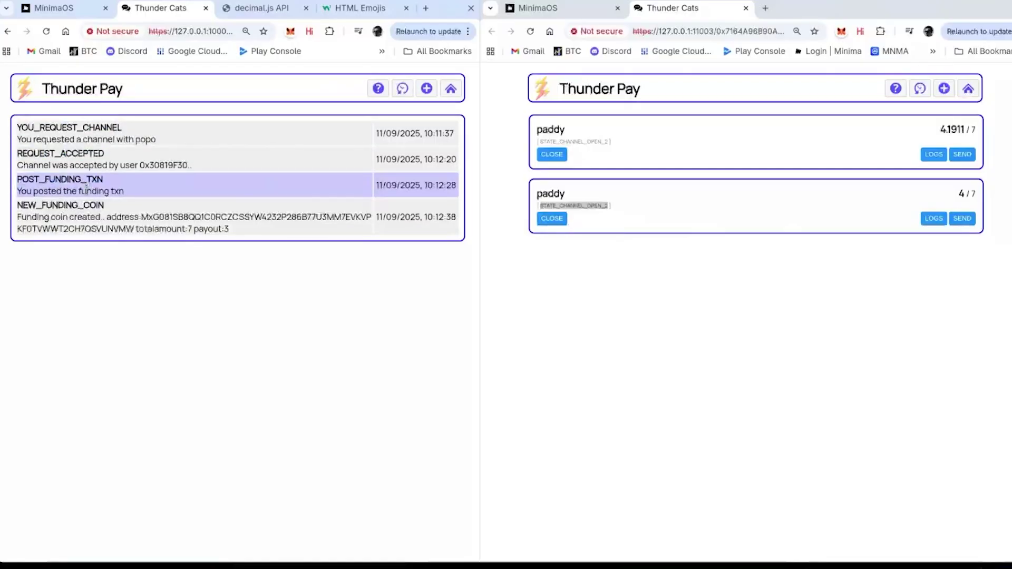
pyautogui.tripleClick(87, 189)
pyautogui.click(87, 189)
# - Examine the new channel's log on the second node, and return both nodes to their channel lists
pyautogui.click(930, 222)
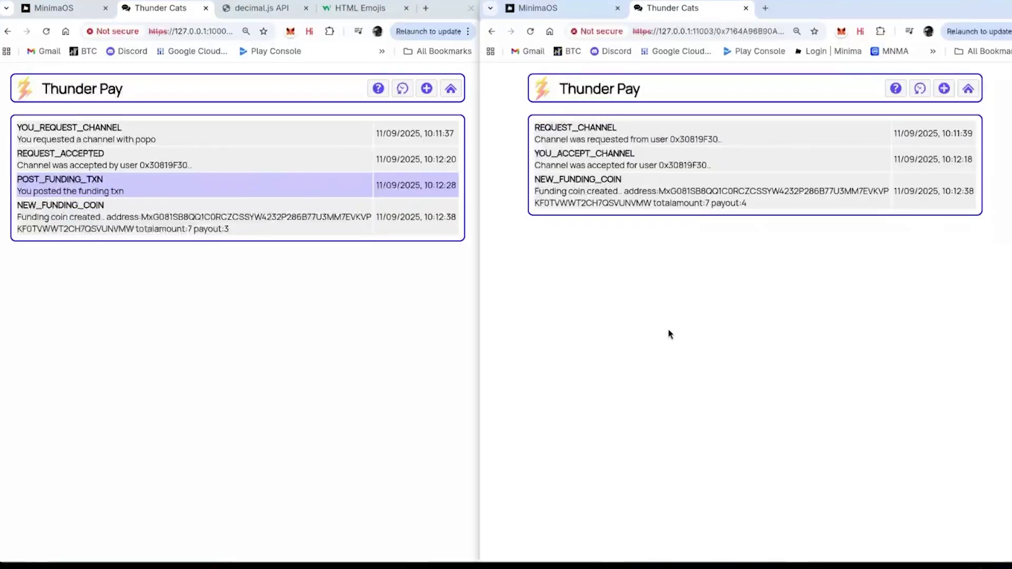
pyautogui.doubleClick(584, 128)
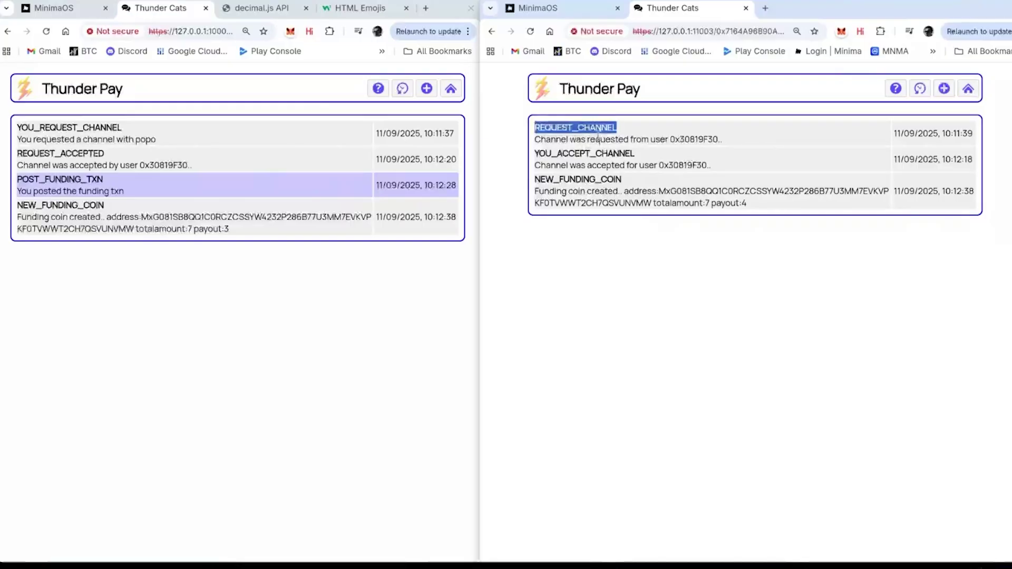
pyautogui.doubleClick(590, 154)
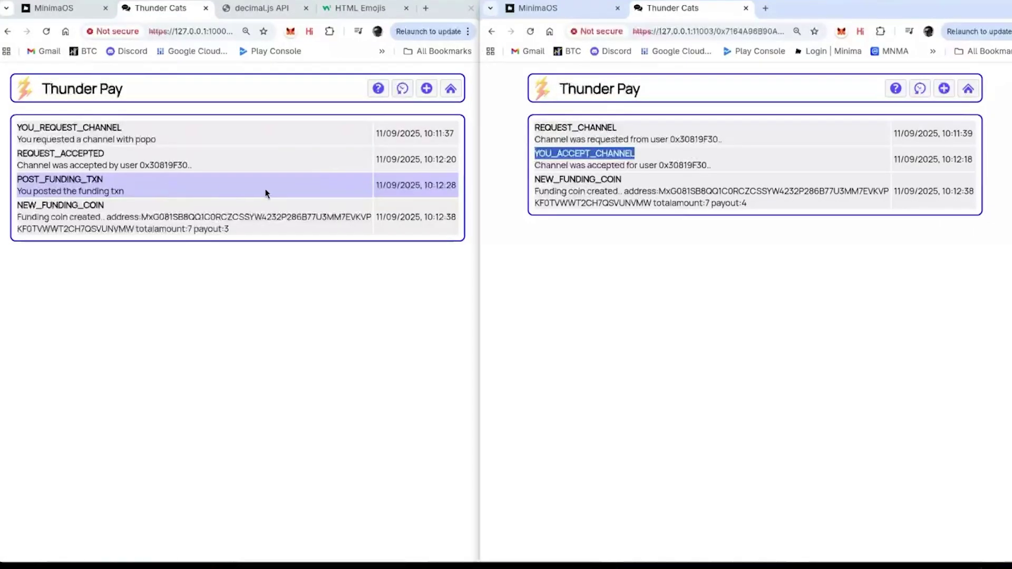
pyautogui.click(554, 301)
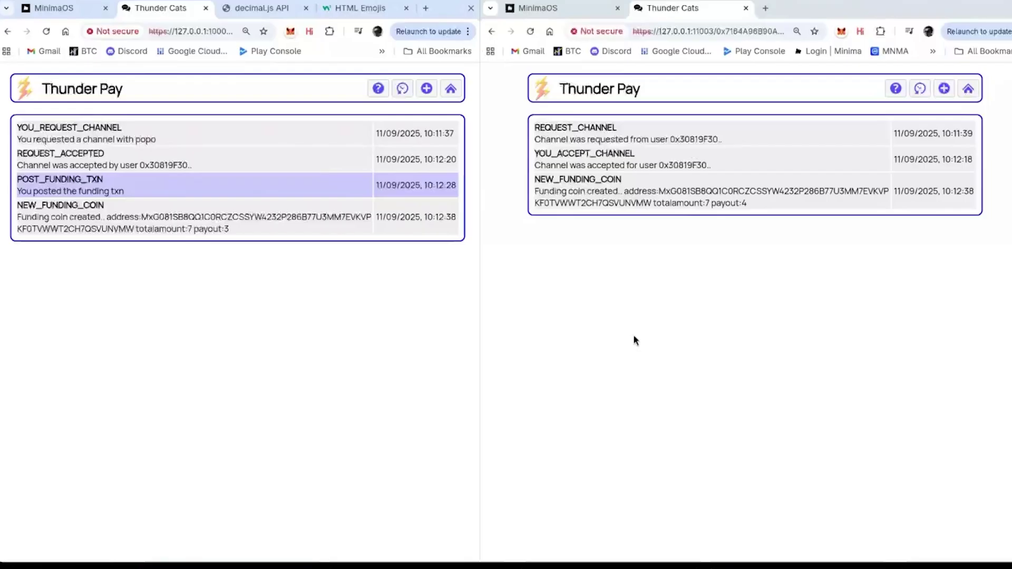
pyautogui.click(450, 88)
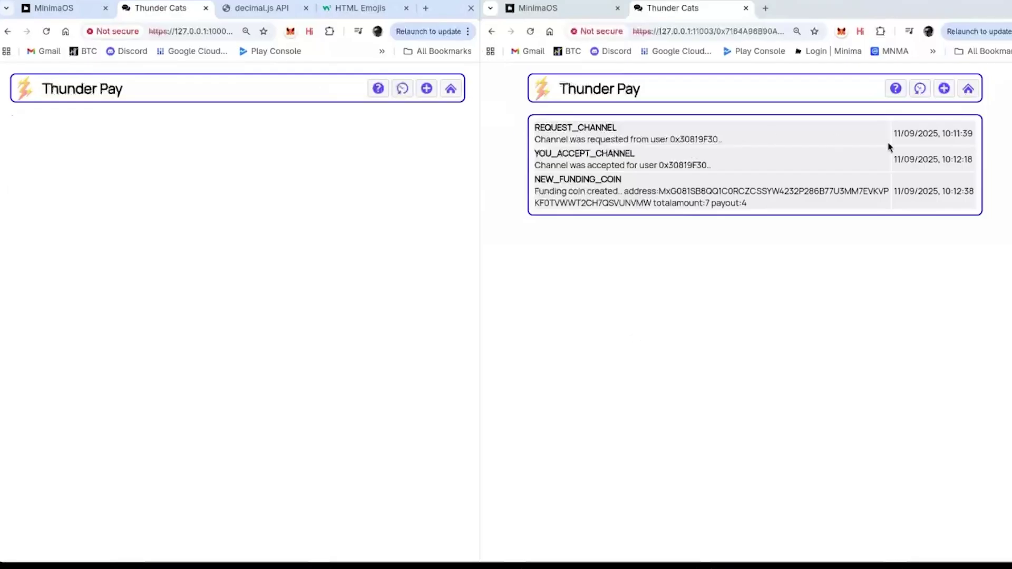
pyautogui.click(968, 88)
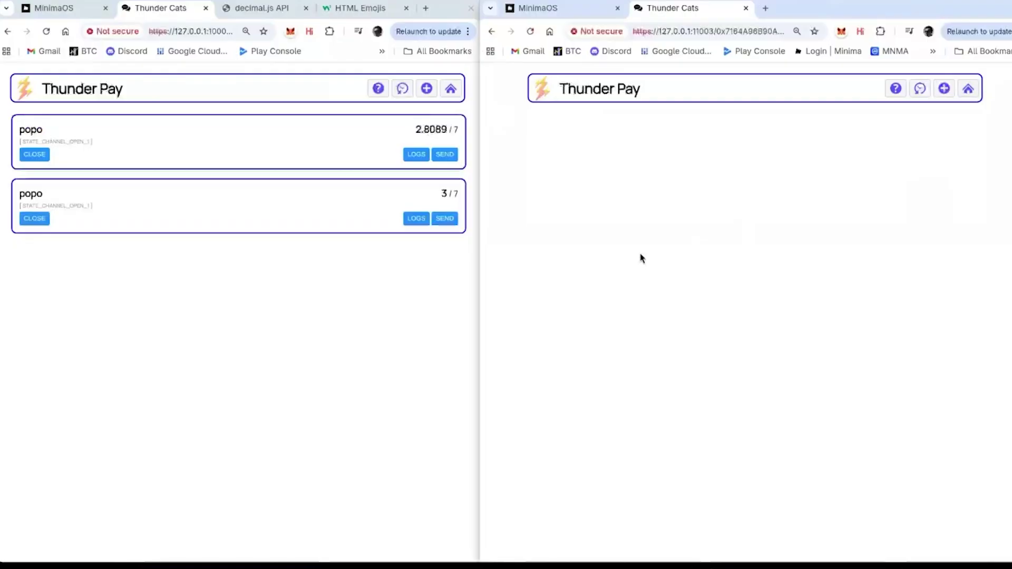
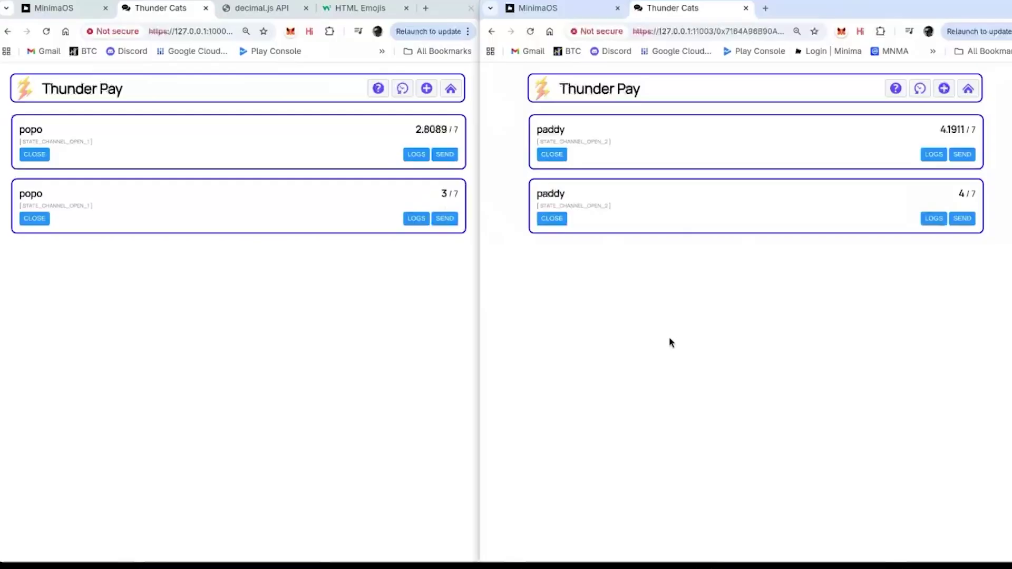
# - Recheck the new channel's log on the first node and send 0.00001 Minima through that channel
pyautogui.click(410, 218)
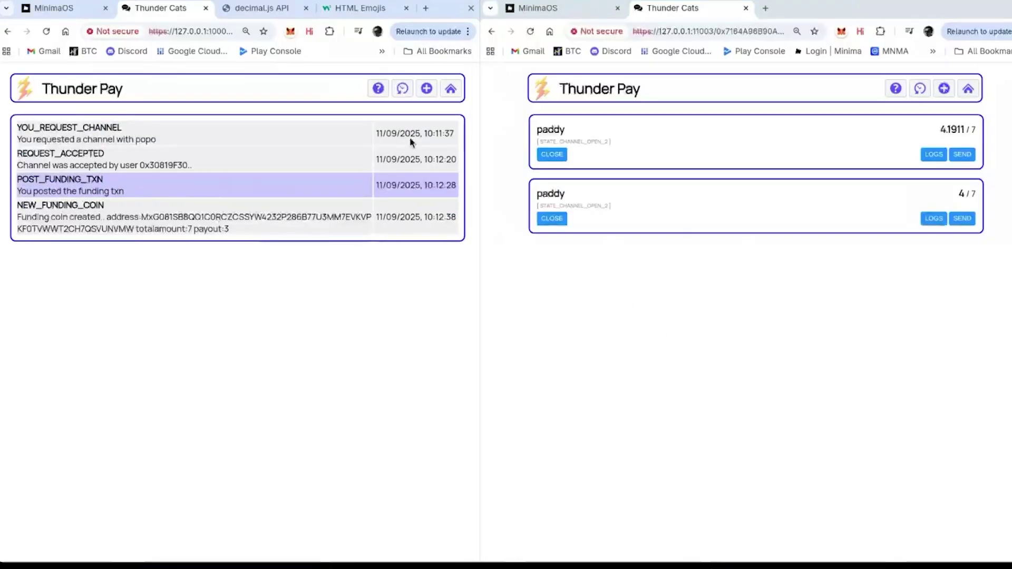
pyautogui.click(450, 89)
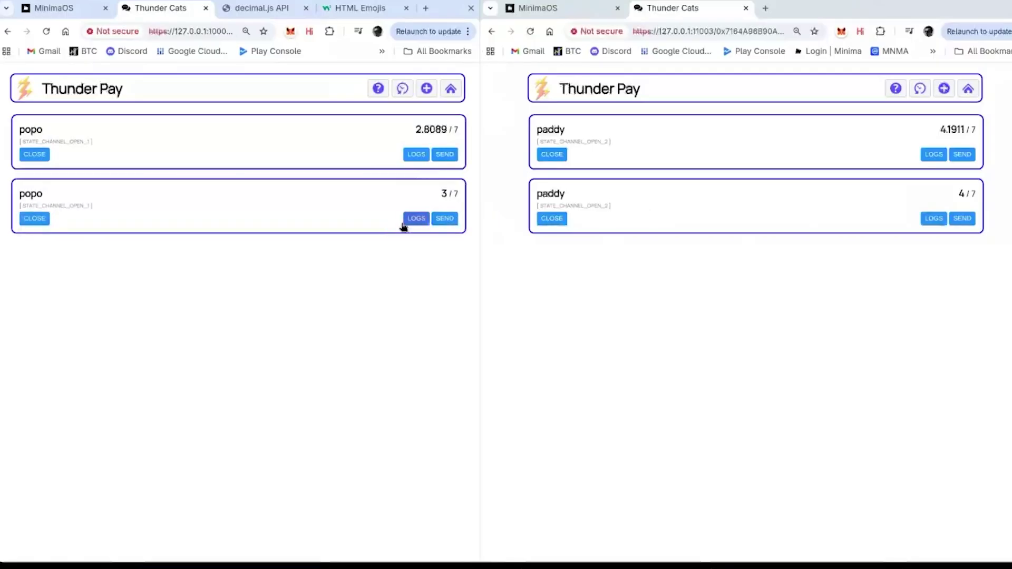
pyautogui.click(444, 218)
pyautogui.write('0.00001')
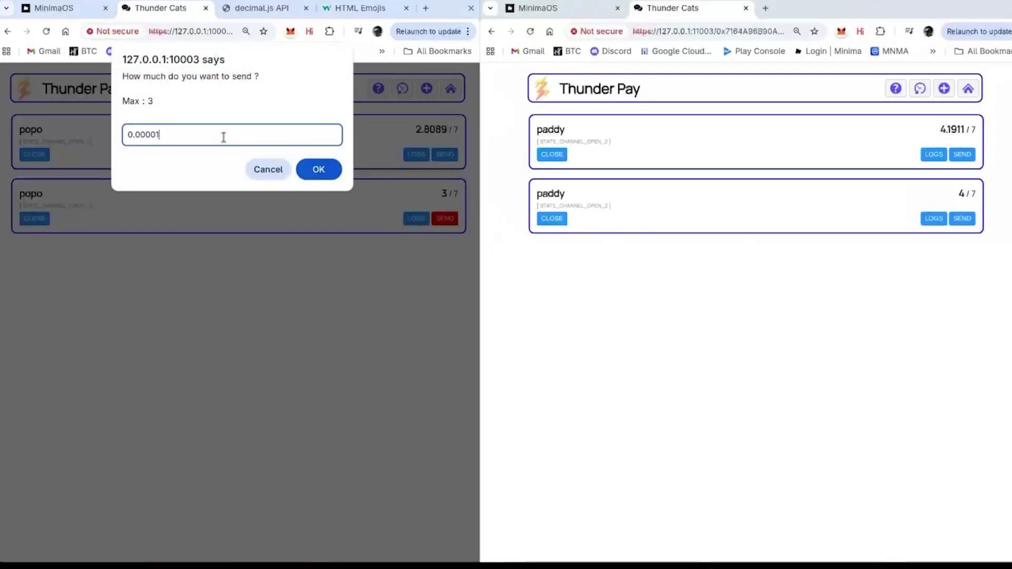
pyautogui.click(320, 170)
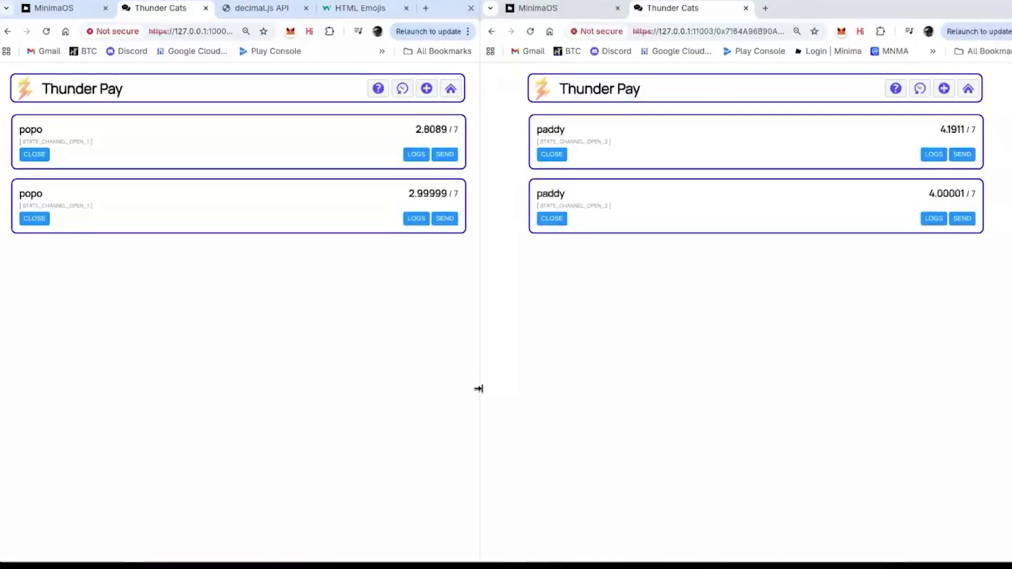
# - Compare the new channel's balances on both nodes and open its logs on each node
pyautogui.doubleClick(427, 193)
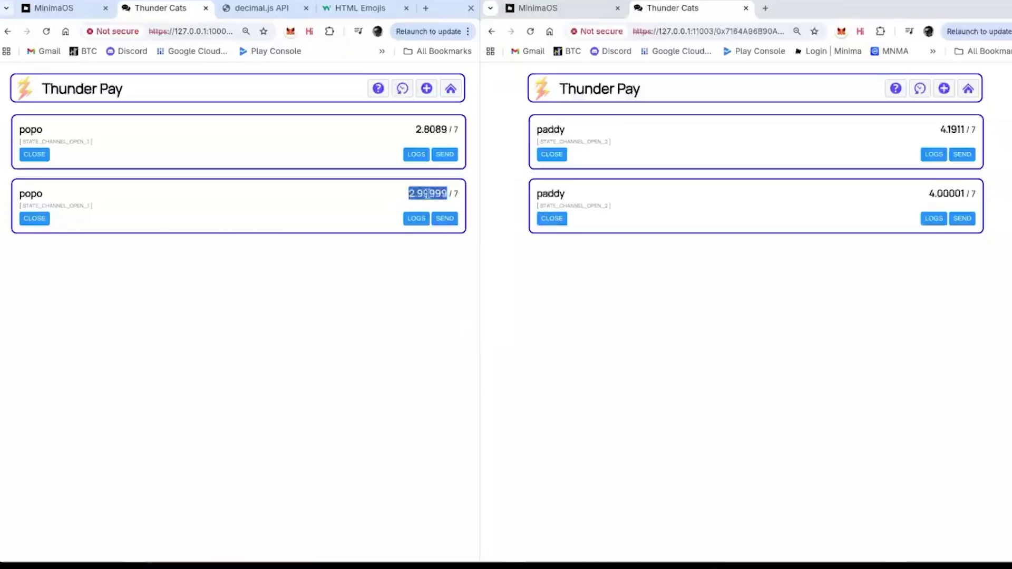
pyautogui.doubleClick(937, 193)
pyautogui.click(412, 218)
pyautogui.click(933, 218)
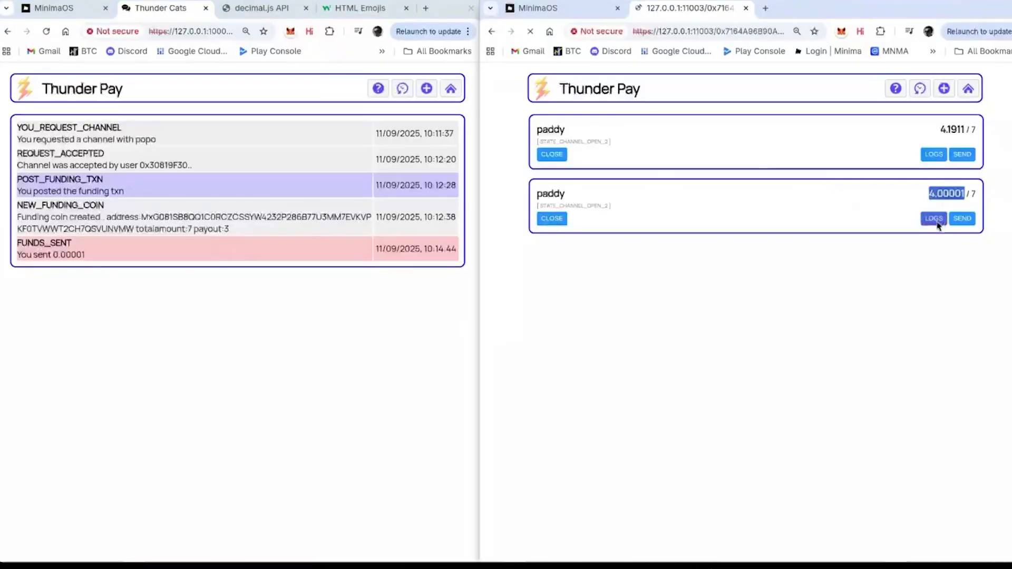
# - Compare the FUNDS_SENT and FUNDS_RECEIVED log entries for the new channel across both nodes, and return both to their channel lists
pyautogui.doubleClick(571, 217)
pyautogui.click(291, 253)
pyautogui.doubleClick(289, 249)
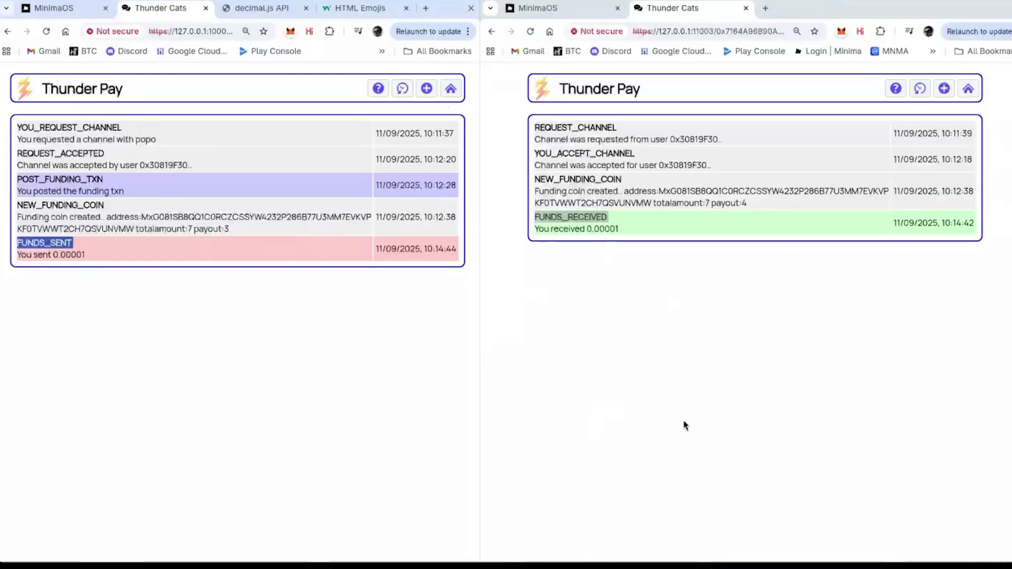
pyautogui.click(450, 89)
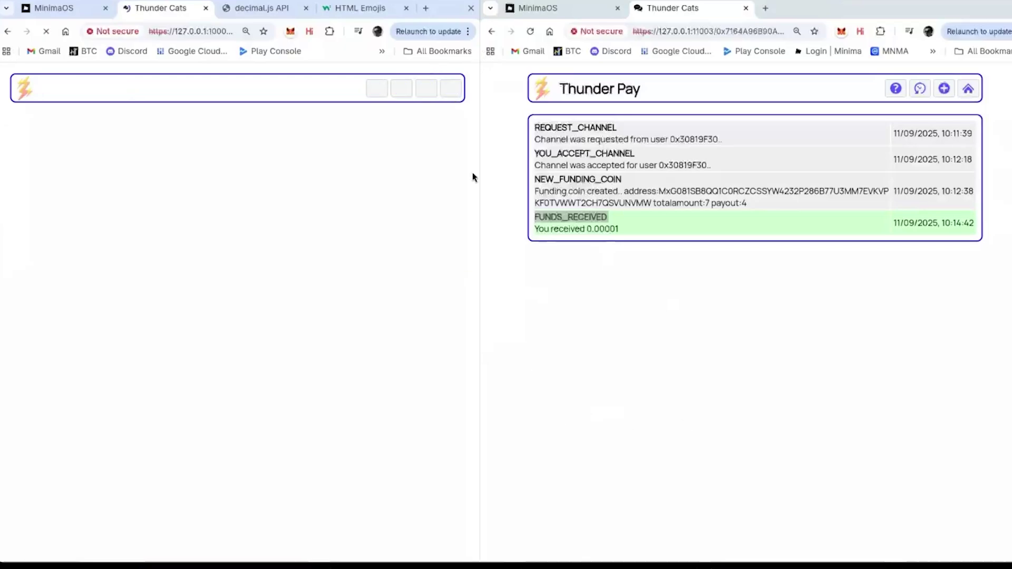
pyautogui.click(967, 88)
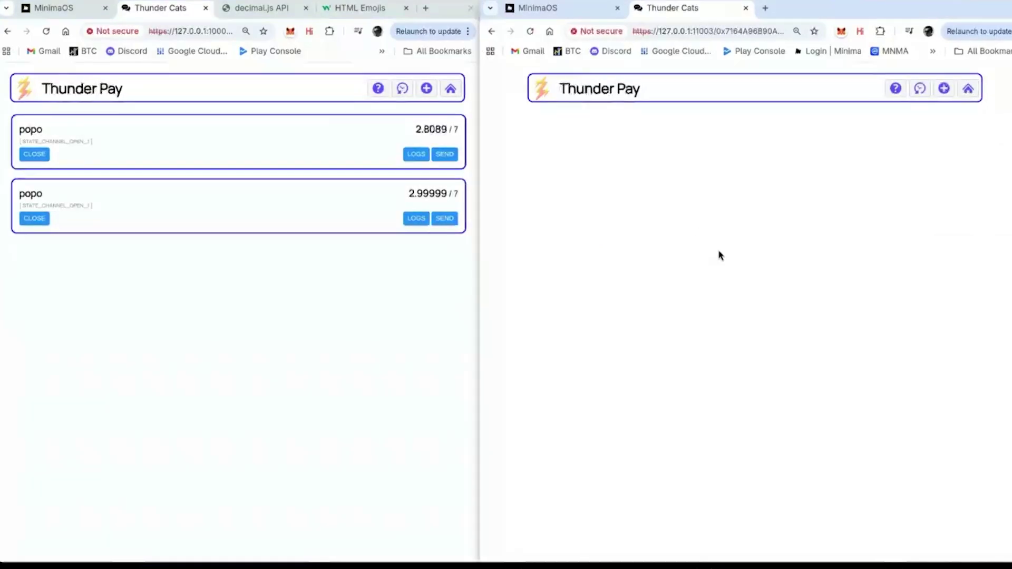
# - Send 0.1 Minima from the second node through the new channel
pyautogui.click(962, 218)
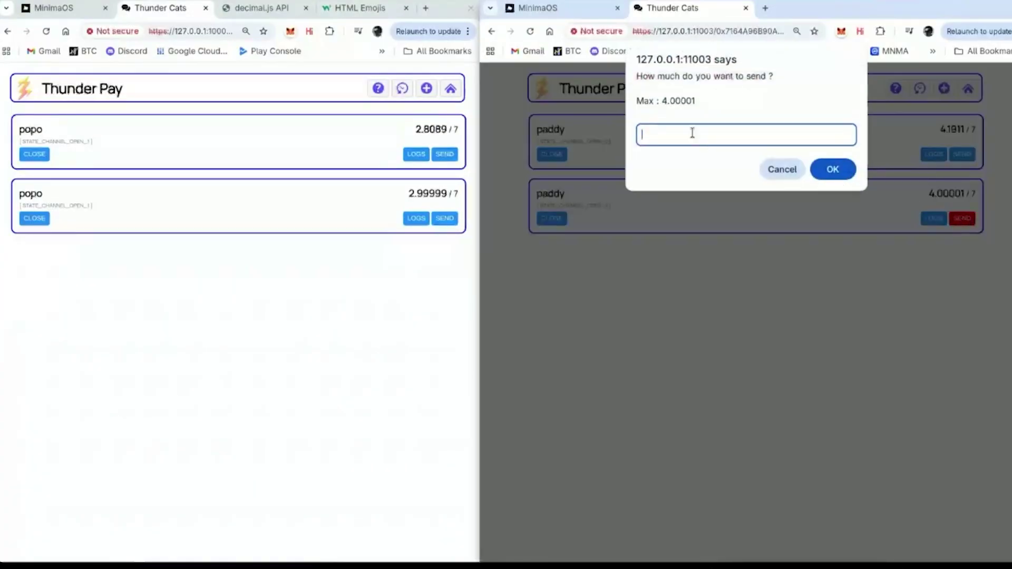
pyautogui.write('0.1')
pyautogui.click(823, 171)
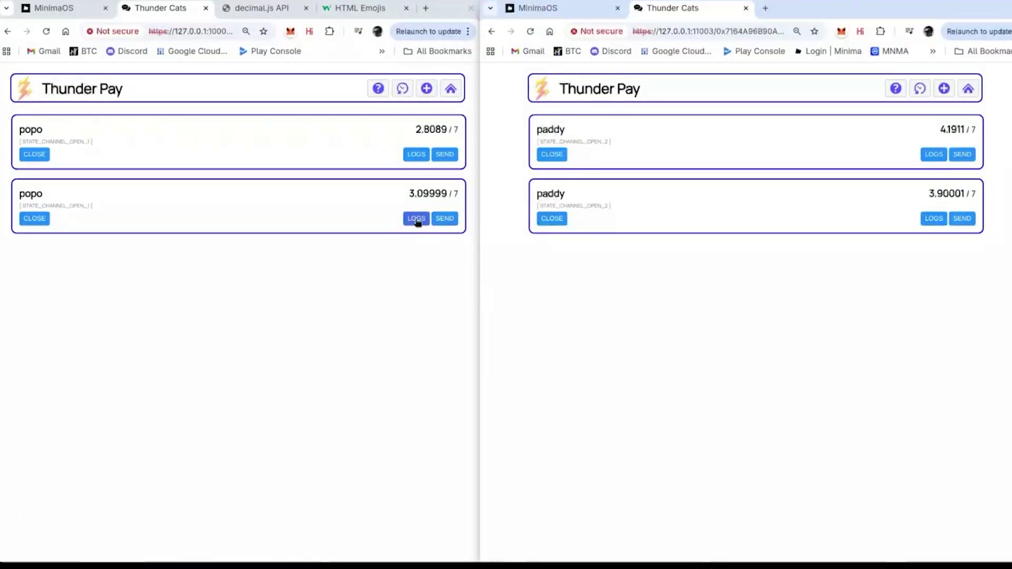
# - Send 0.2 Minima from the first node through the new channel
pyautogui.click(446, 218)
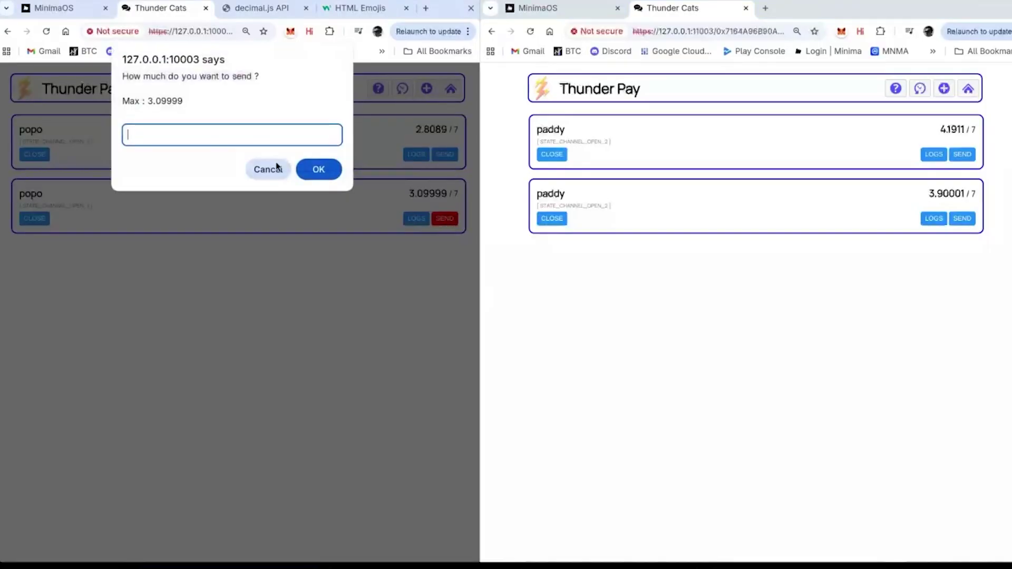
pyautogui.write('0.2')
pyautogui.click(318, 169)
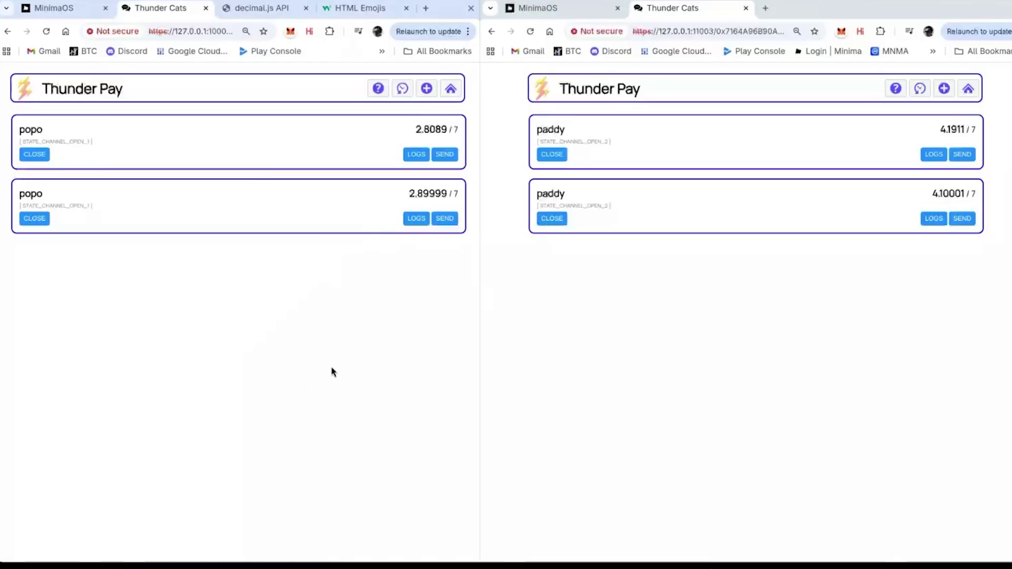
# - Send 1 Minima from the first node through the new channel
pyautogui.click(445, 221)
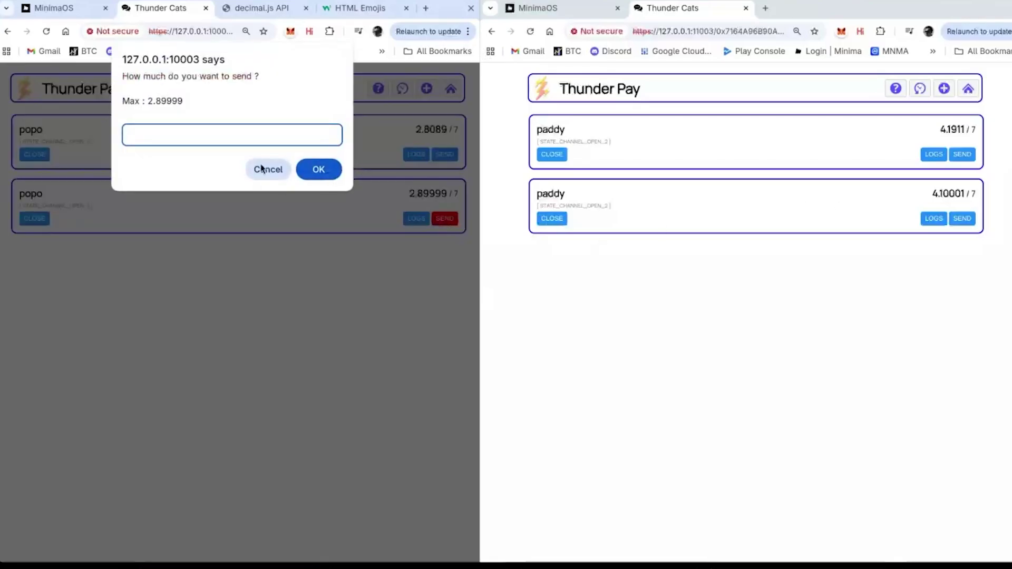
pyautogui.write('1')
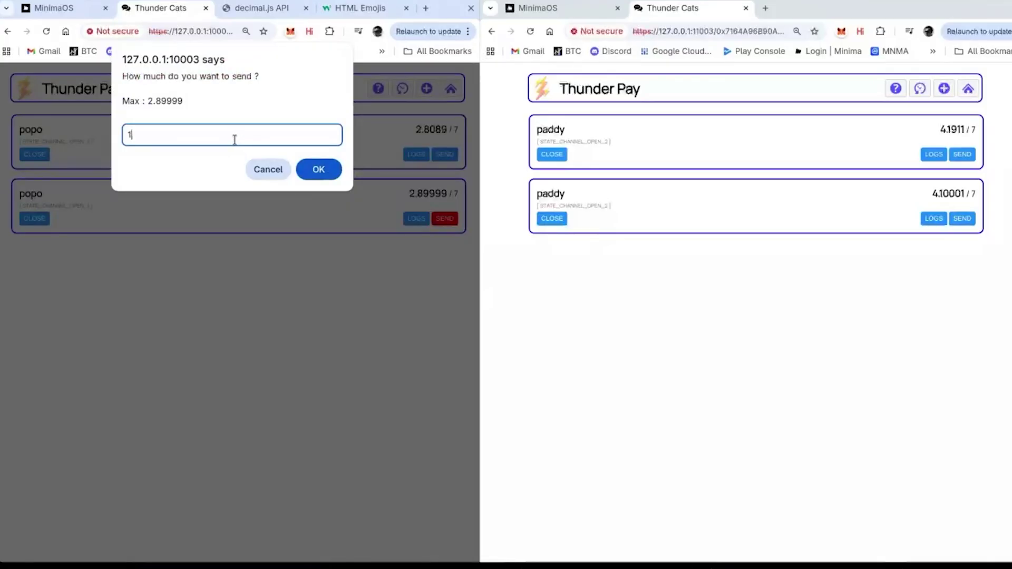
pyautogui.click(322, 169)
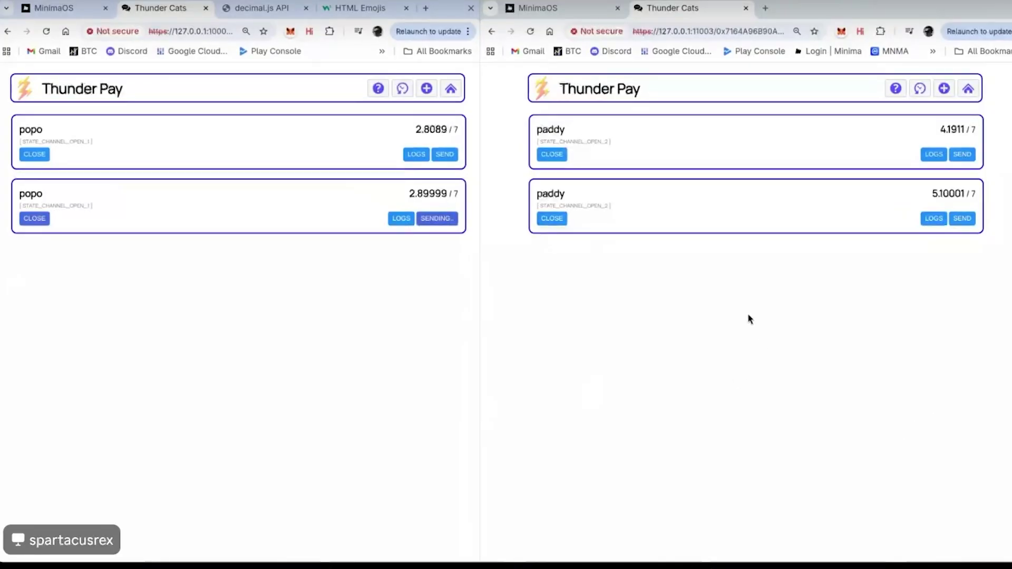
# - Review the log of the first closed channel in the first node's history, and return to the history list
pyautogui.click(402, 88)
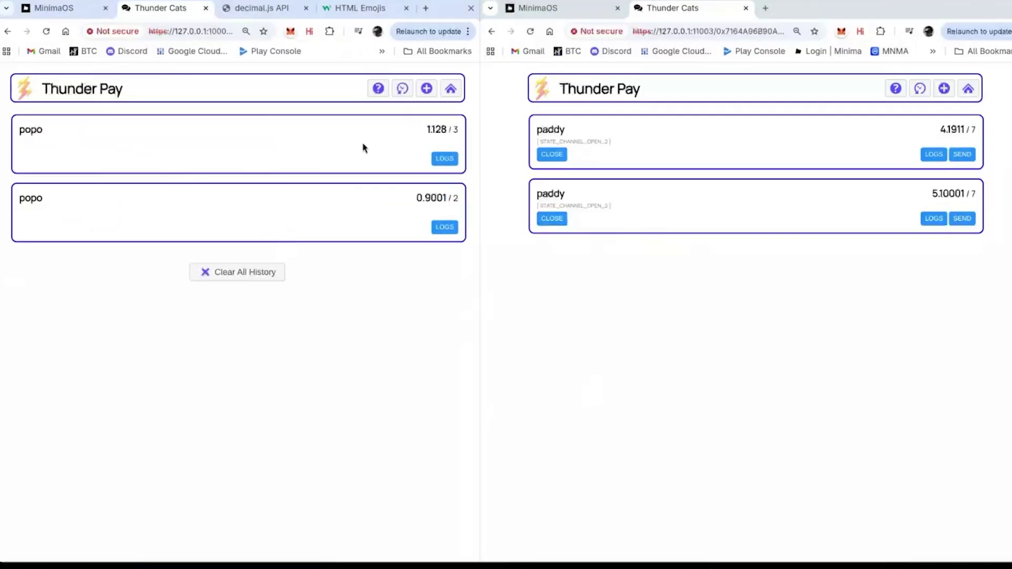
pyautogui.click(443, 158)
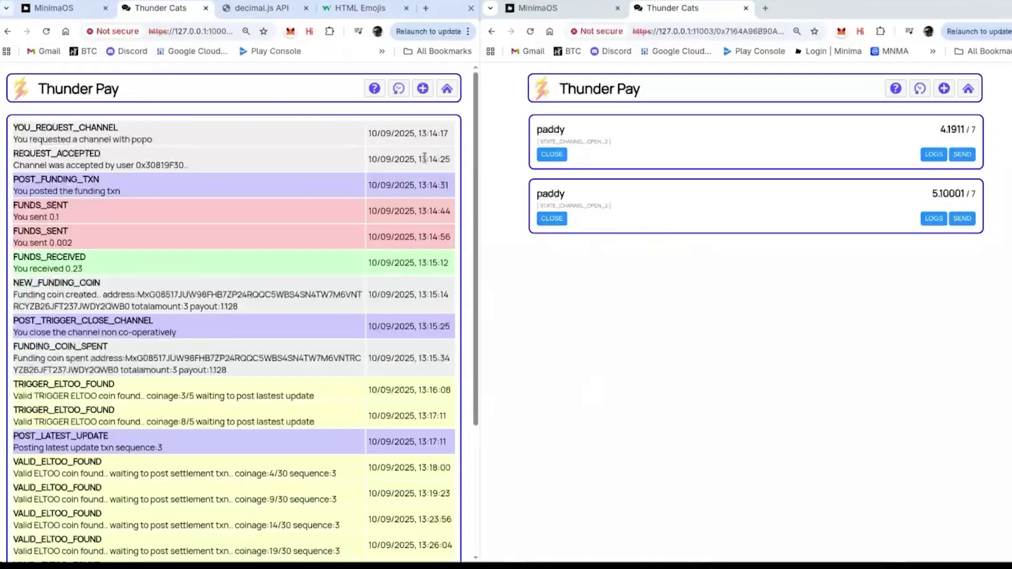
pyautogui.click(399, 89)
# - Examine the second closed channel's log on the first node, focusing on its POST_CHANNEL_CLOSE_COOP entry
pyautogui.click(445, 227)
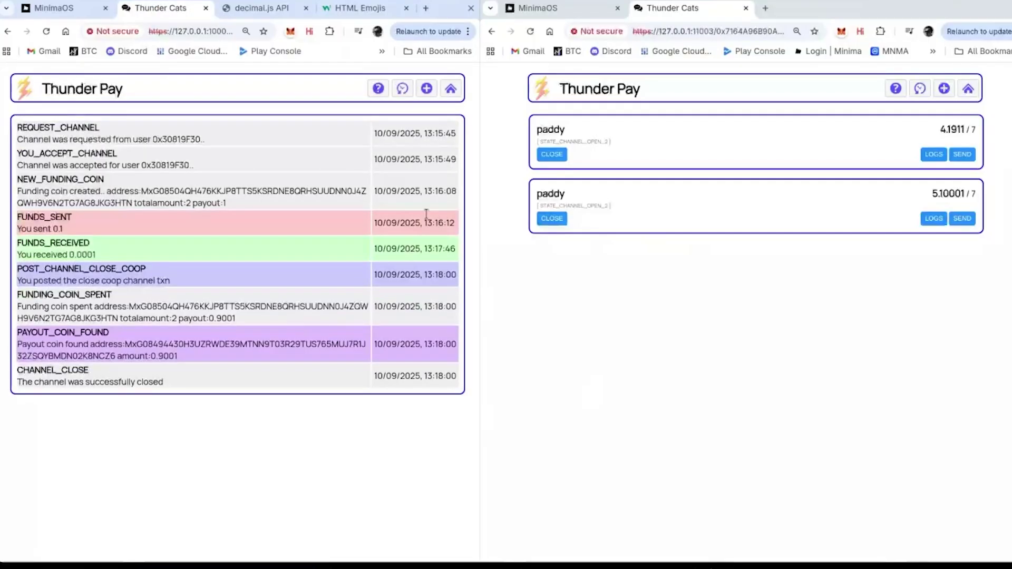
pyautogui.moveTo(28, 121); pyautogui.dragTo(159, 416)
pyautogui.click(158, 416)
pyautogui.tripleClick(94, 275)
pyautogui.tripleClick(91, 268)
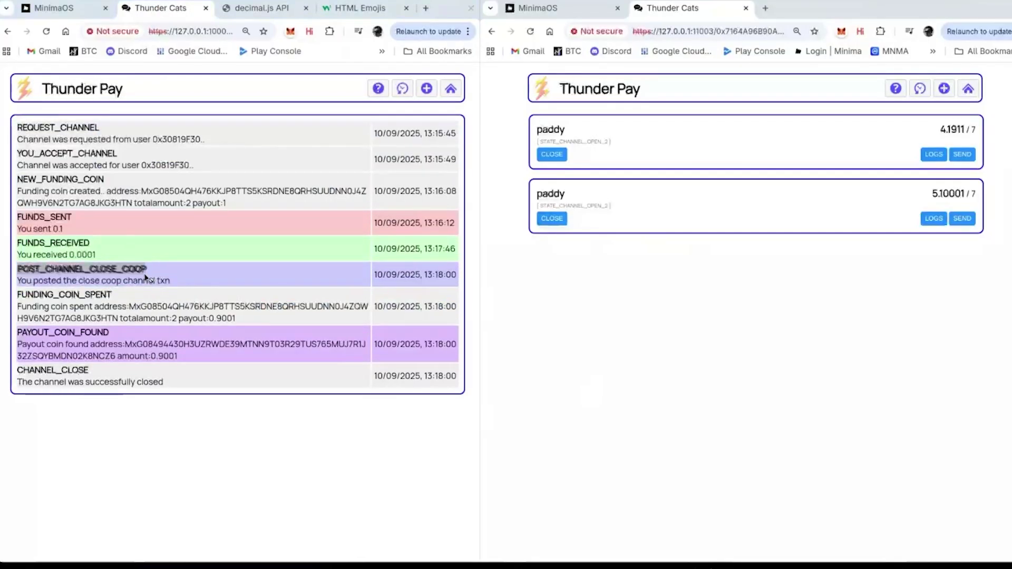
pyautogui.click(279, 249)
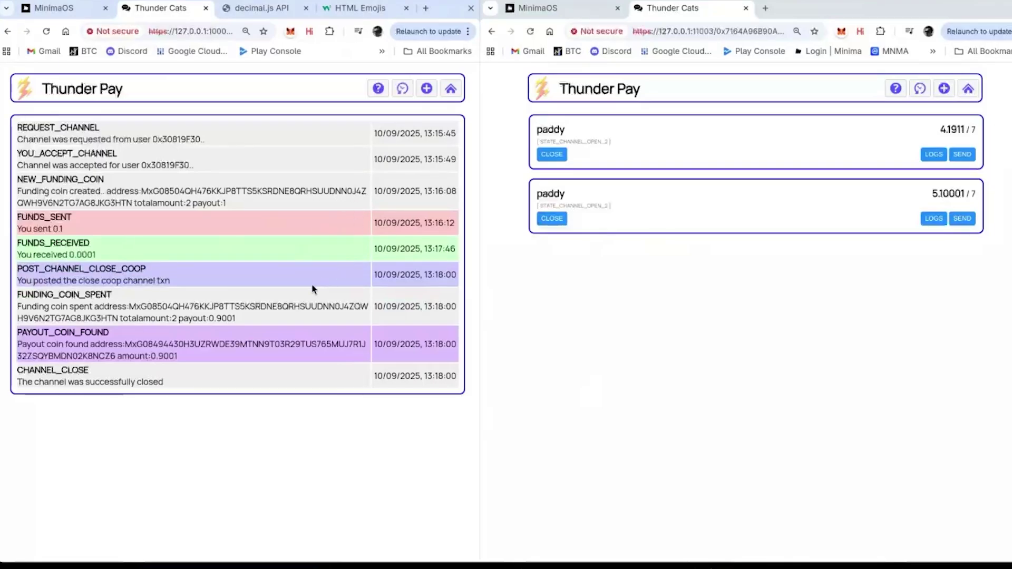
# - Review the logs of both open channels on the first node, and return to the channel list
pyautogui.click(450, 89)
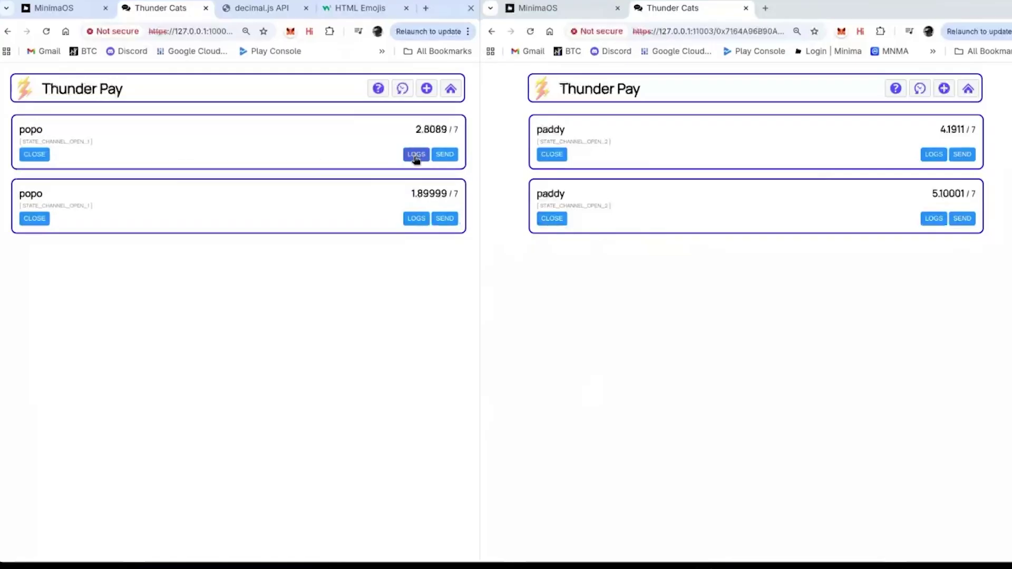
pyautogui.click(416, 155)
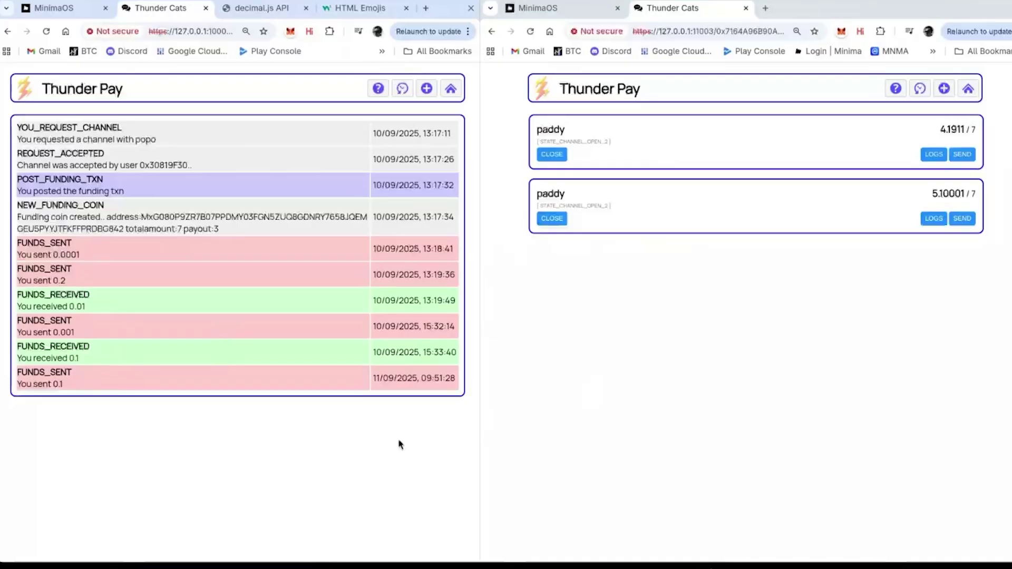
pyautogui.click(450, 89)
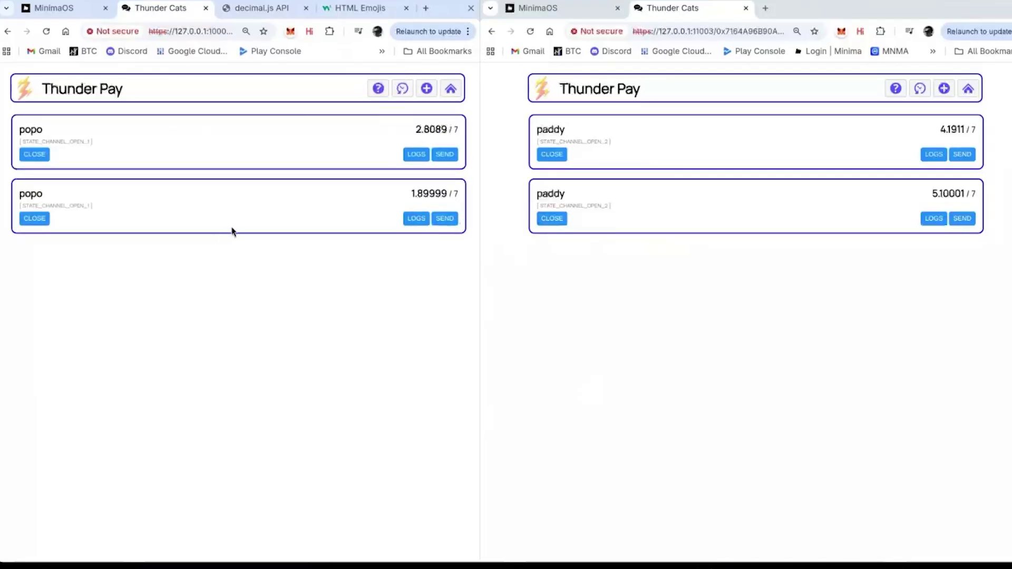
pyautogui.click(411, 222)
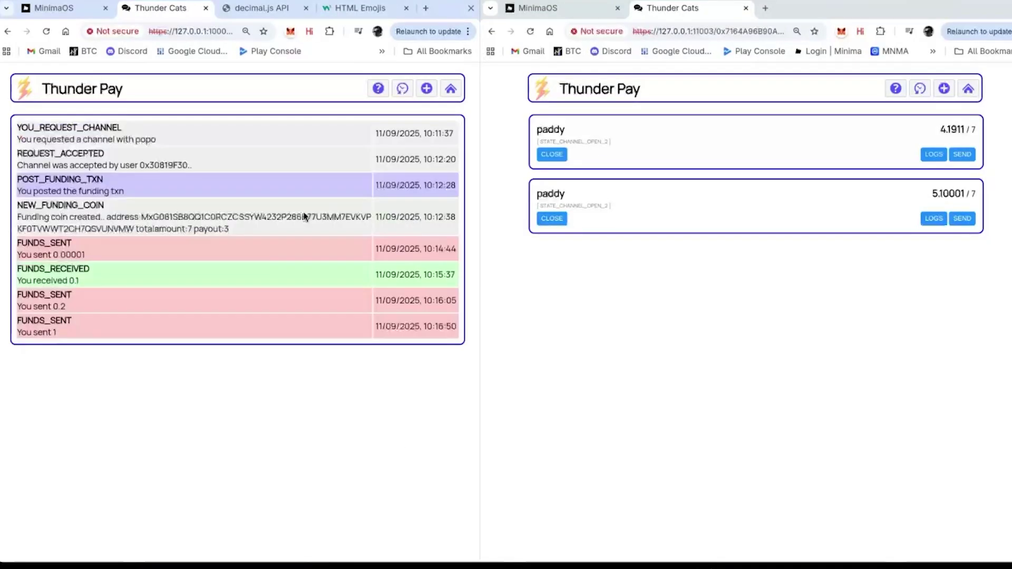
pyautogui.click(453, 95)
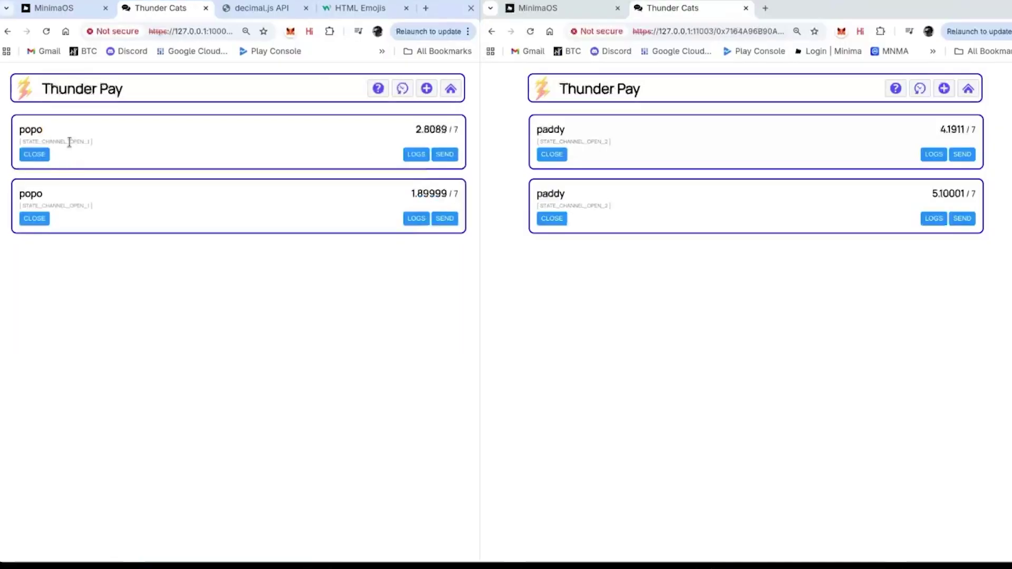
# - Review the two closing methods for the older open channel on the first node and close it cooperatively
pyautogui.click(34, 153)
pyautogui.tripleClick(161, 246)
pyautogui.click(185, 293)
pyautogui.doubleClick(187, 279)
pyautogui.tripleClick(187, 273)
pyautogui.doubleClick(191, 270)
pyautogui.click(199, 285)
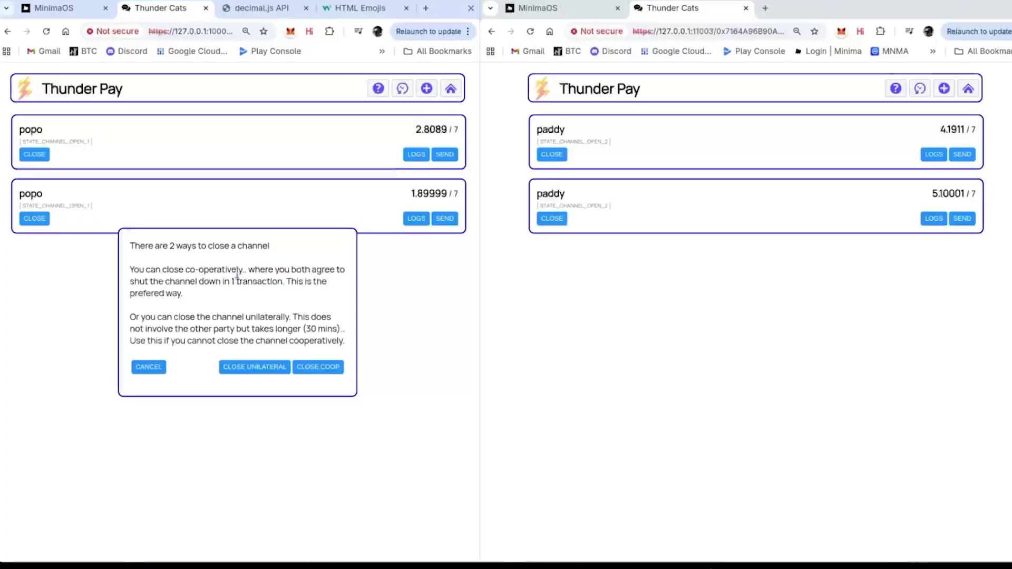
pyautogui.doubleClick(235, 270)
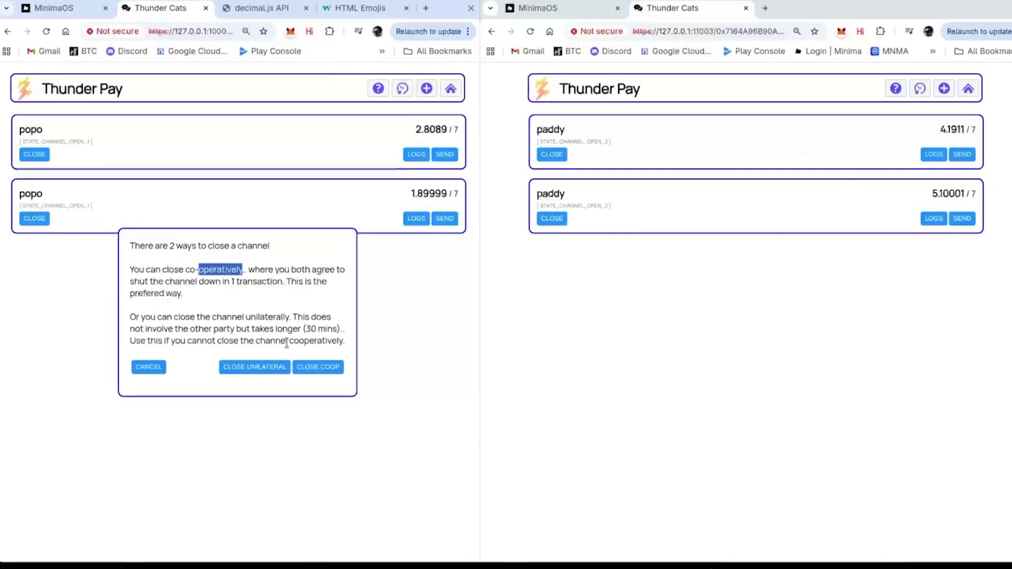
pyautogui.click(277, 320)
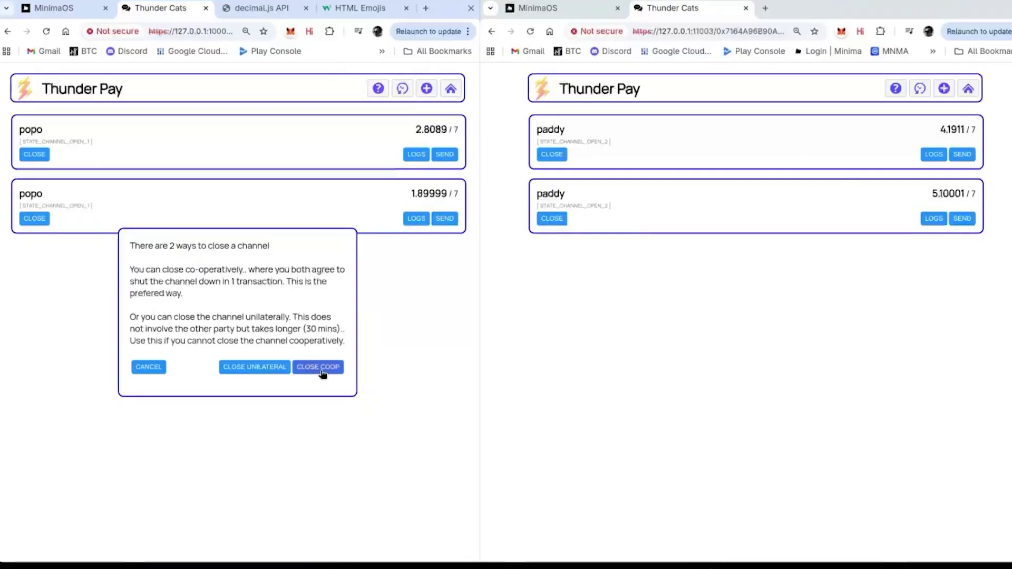
pyautogui.click(322, 373)
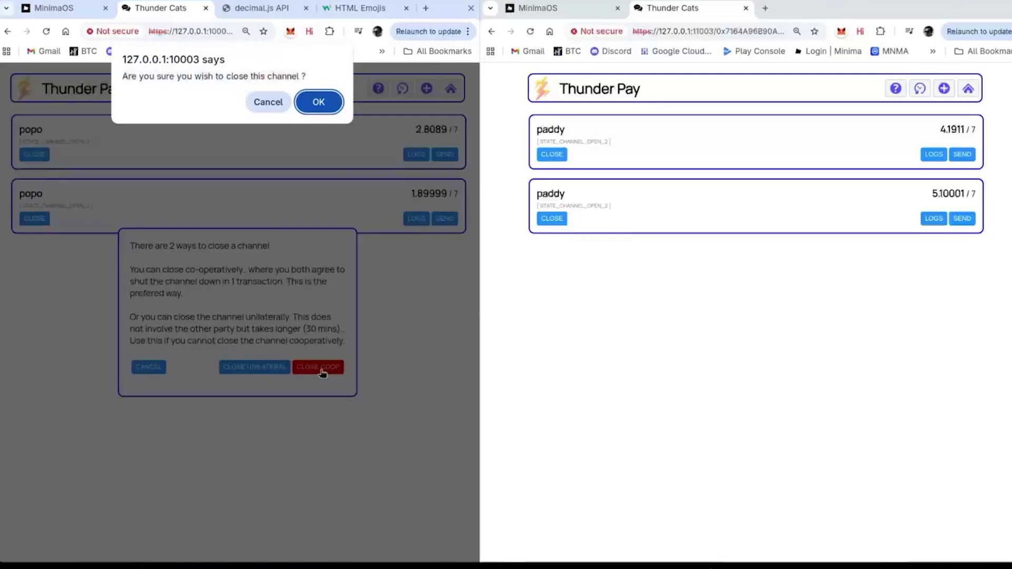
pyautogui.click(323, 108)
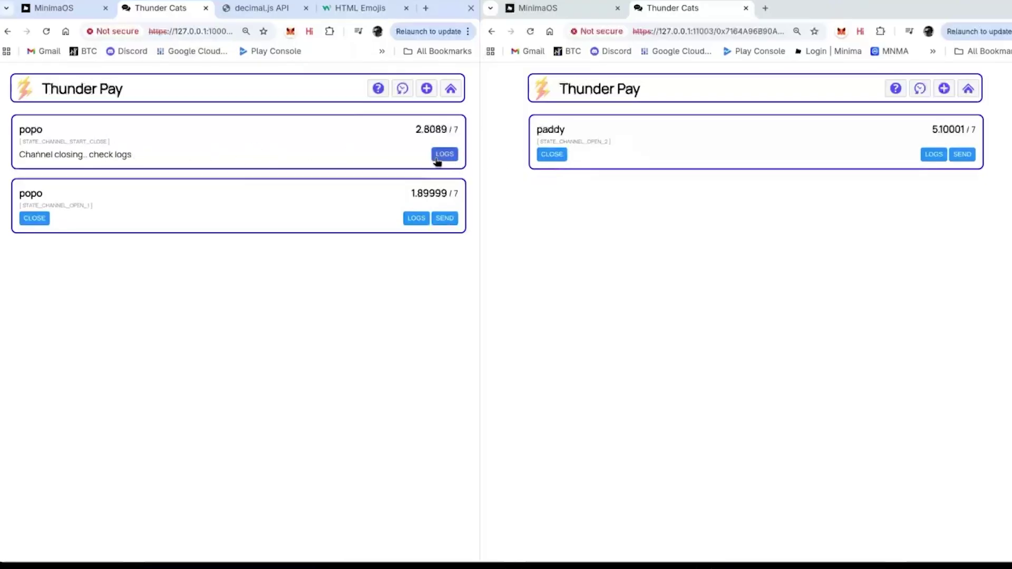
# - Examine the newly closed channel's log in the first node's history, including its POST_FUNDING_TXN and COOP_CLOSE_REQUESTED entries
pyautogui.click(404, 91)
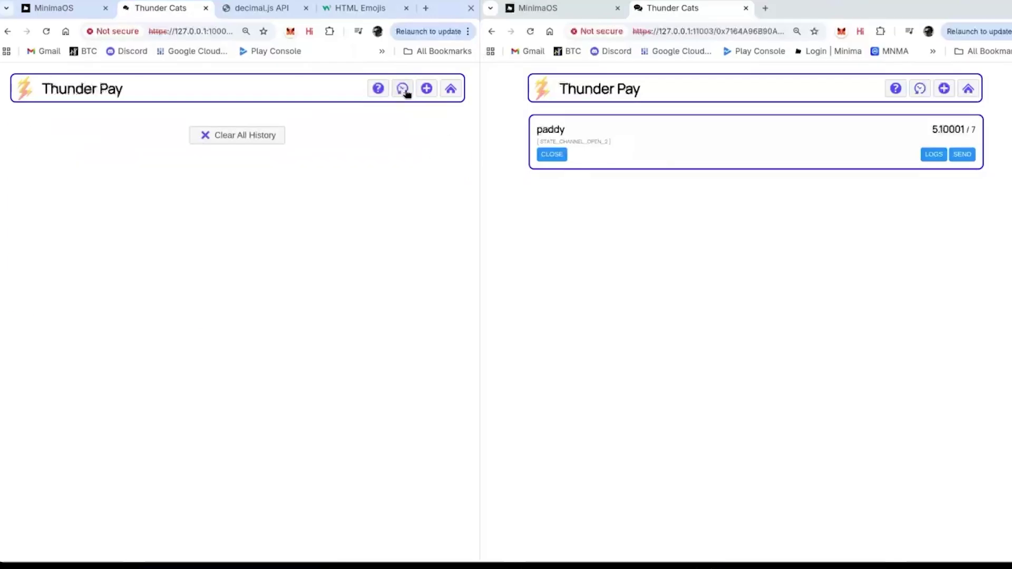
pyautogui.click(444, 296)
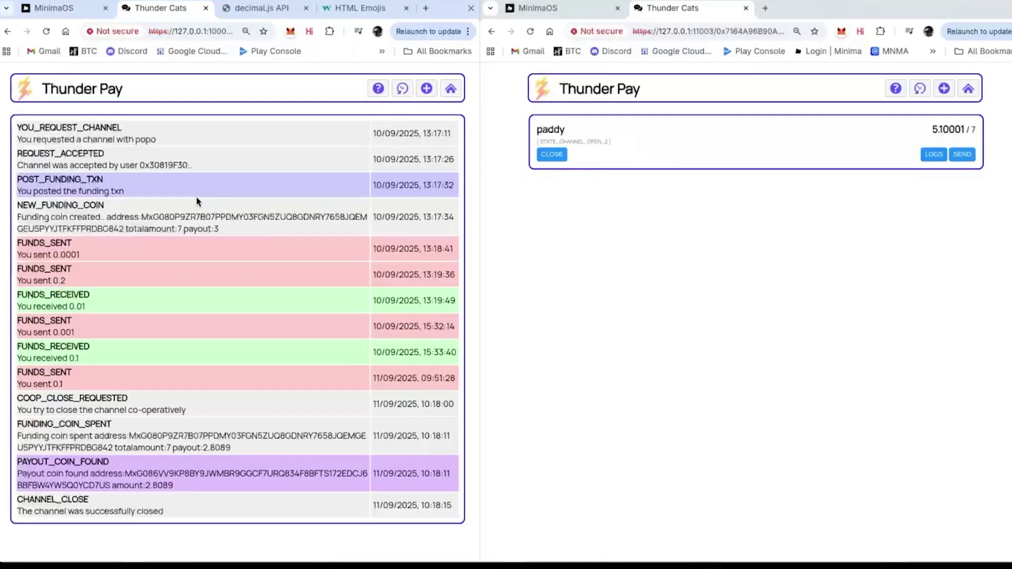
pyautogui.moveTo(84, 125); pyautogui.dragTo(113, 350)
pyautogui.click(113, 350)
pyautogui.doubleClick(52, 178)
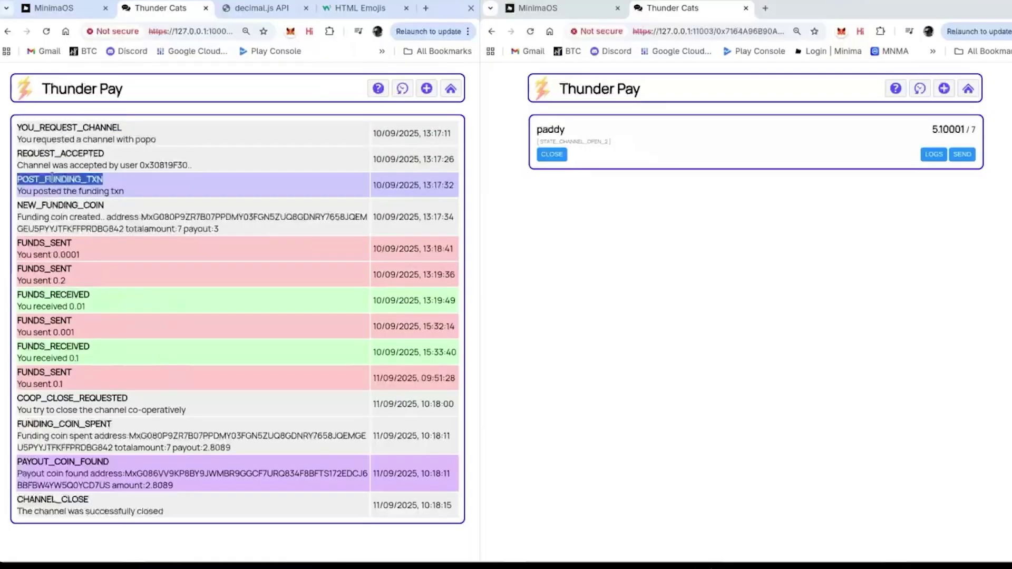
pyautogui.click(60, 185)
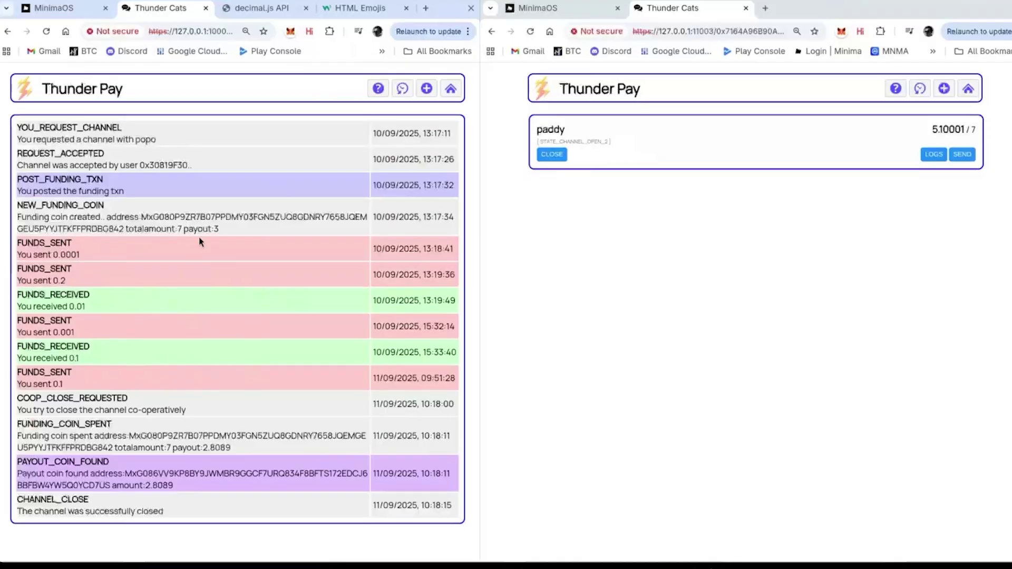
pyautogui.doubleClick(76, 396)
pyautogui.click(111, 399)
# - On the second node, check the remaining open channel's log and open the newly closed channel's log from the history
pyautogui.click(933, 154)
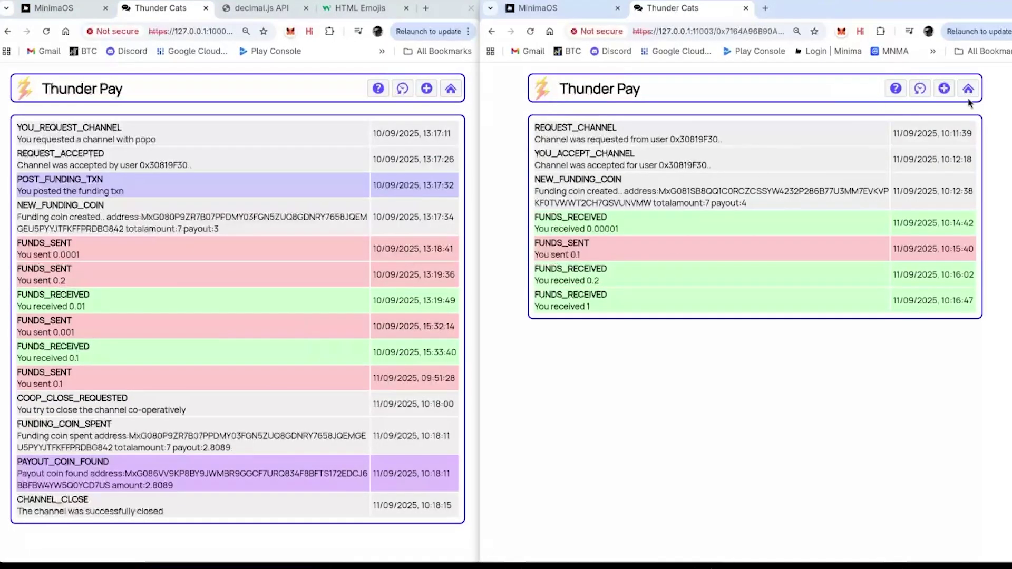
pyautogui.click(920, 88)
pyautogui.click(950, 300)
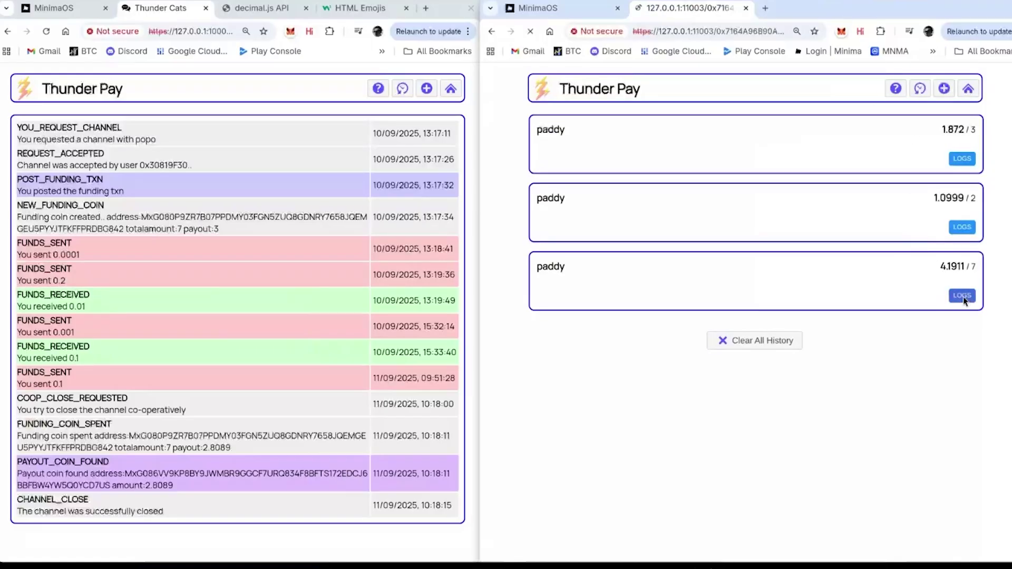
# - Compare the second node's POST_CHANNEL_CLOSE_COOP entry with the first node's COOP_CLOSE_REQUESTED entry for the closed channel
pyautogui.doubleClick(572, 370)
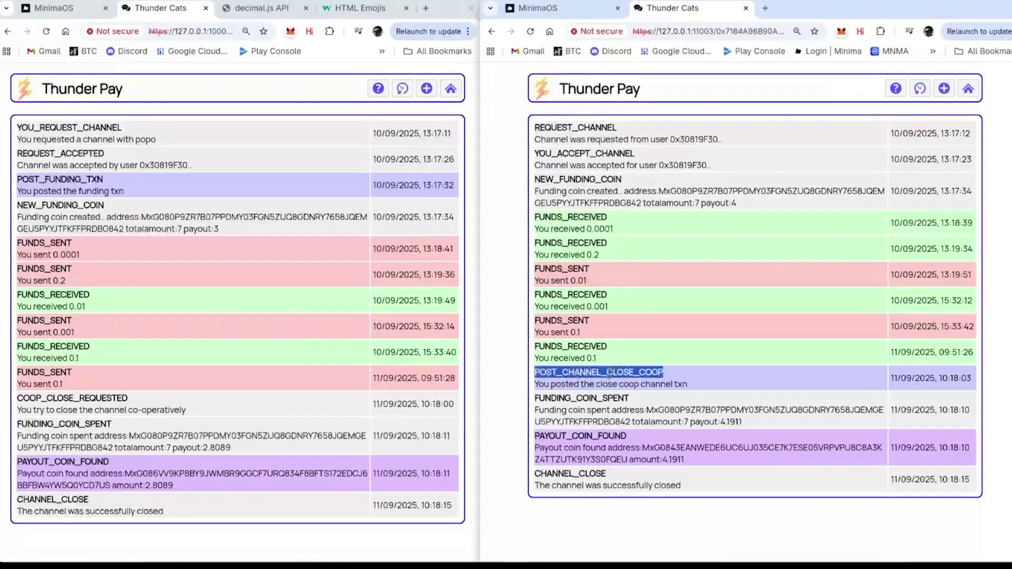
pyautogui.doubleClick(52, 397)
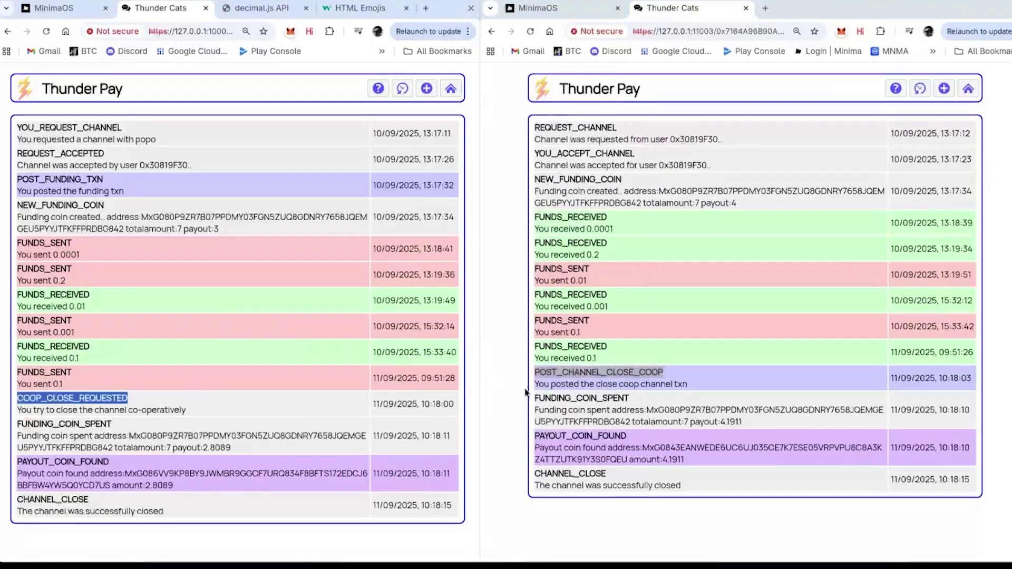
pyautogui.click(594, 371)
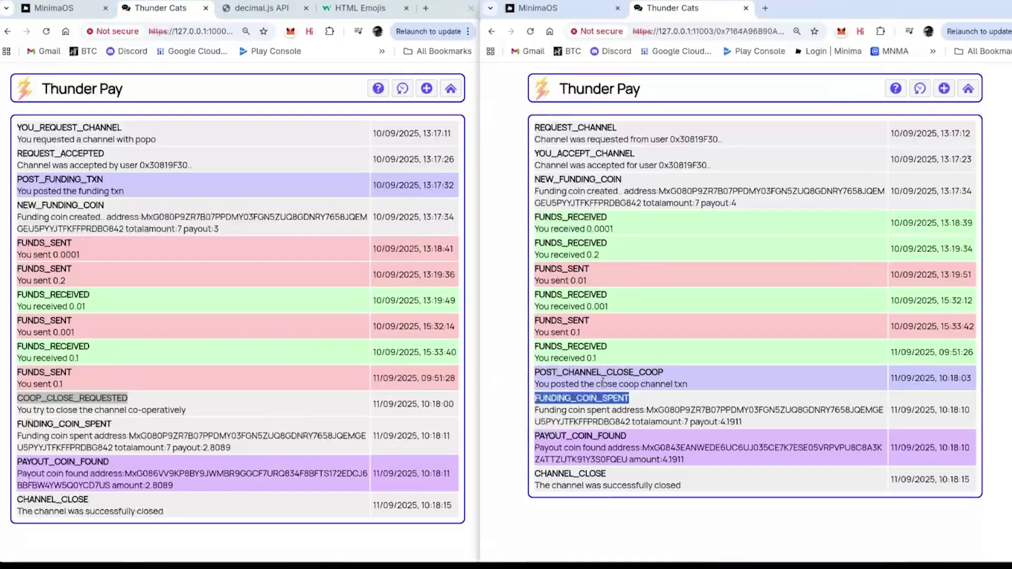
pyautogui.doubleClick(605, 384)
pyautogui.click(603, 383)
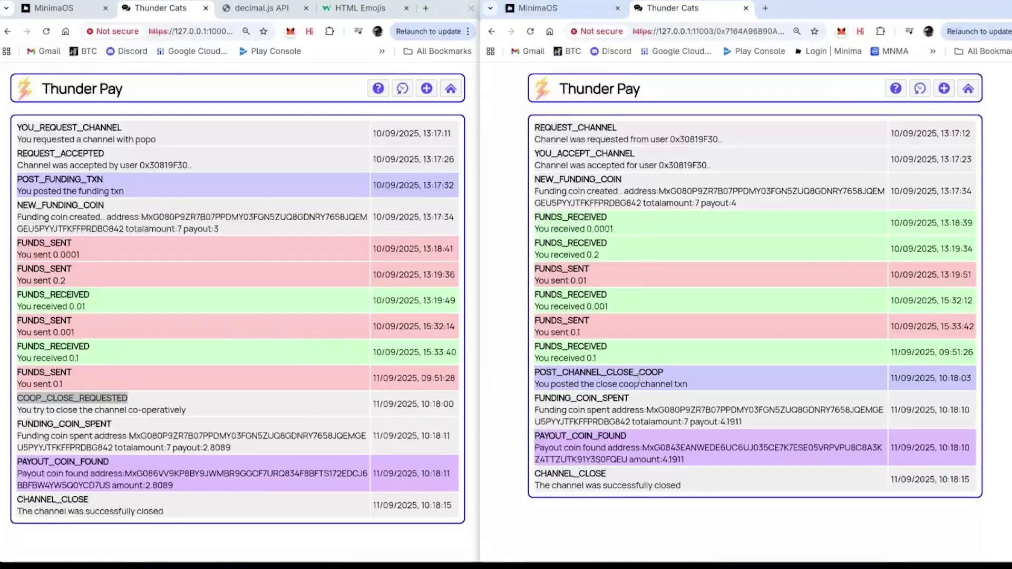
# - Compare the FUNDING_COIN_SPENT and PAYOUT_COIN_FOUND entries of the cooperatively closed channel across both nodes' logs
pyautogui.doubleClick(581, 399)
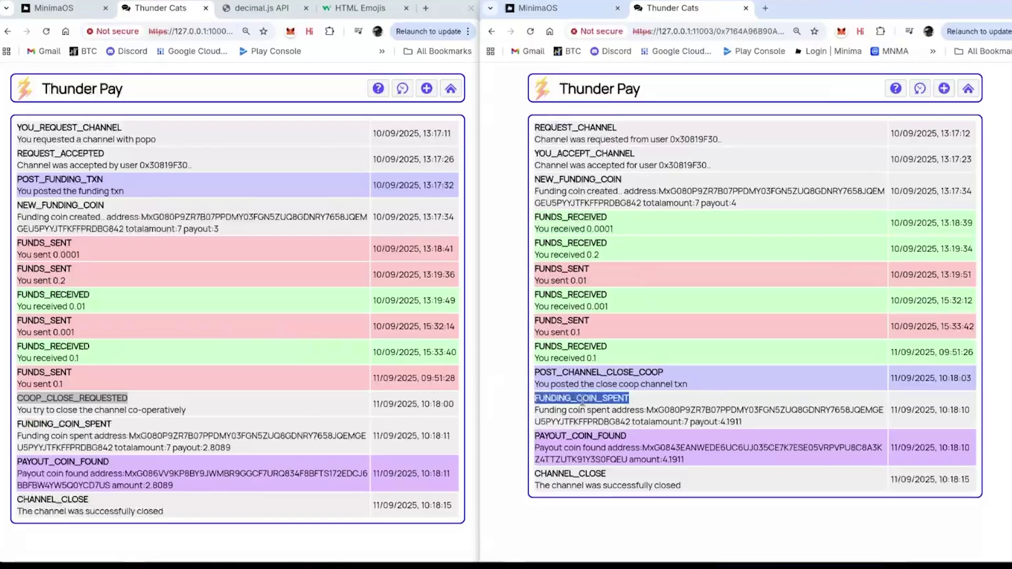
pyautogui.doubleClick(590, 436)
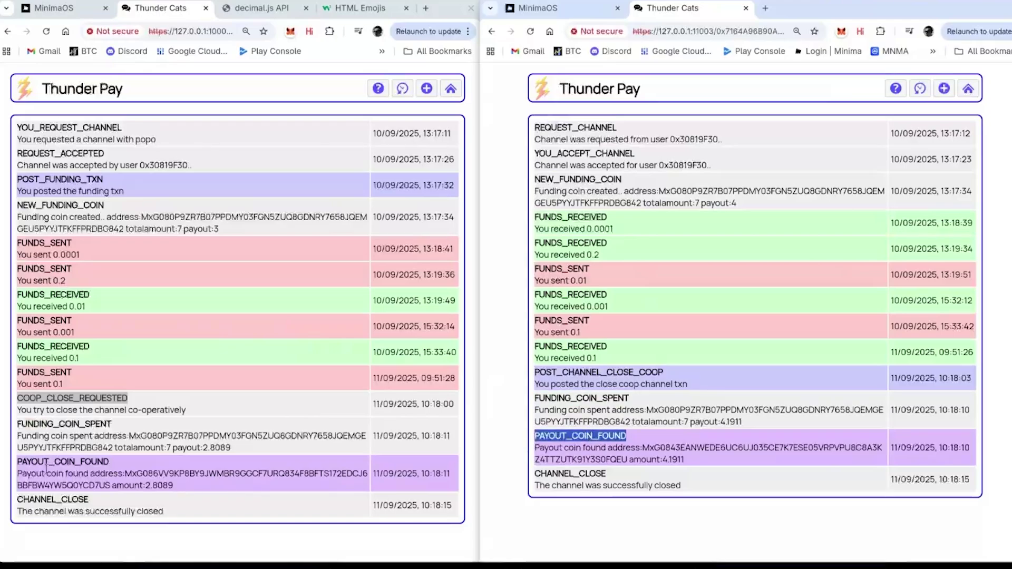
pyautogui.doubleClick(55, 473)
pyautogui.click(626, 455)
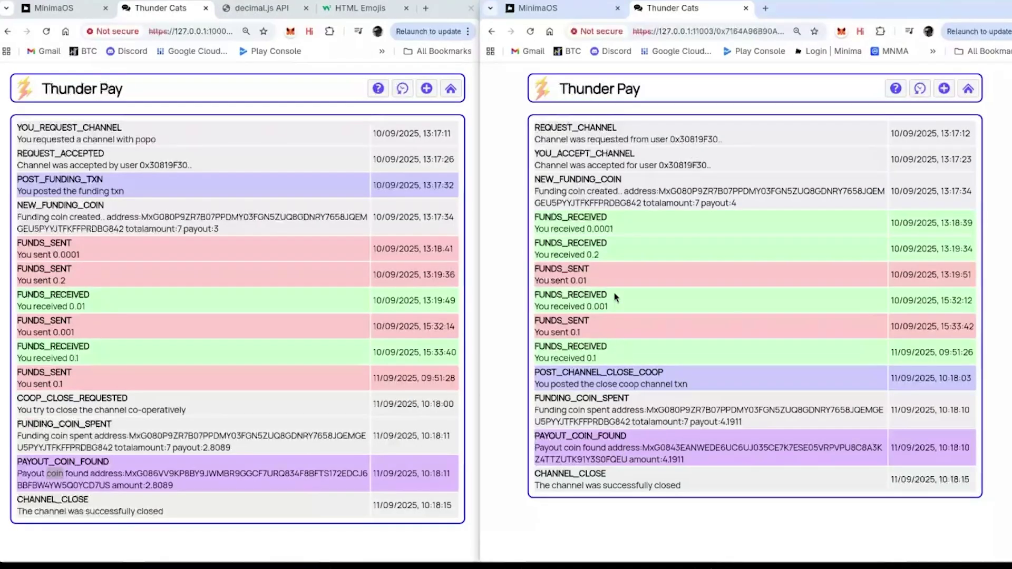
# - Return both nodes to their channel lists, review the unilateral closing method on the first node, and close its remaining channel unilaterally
pyautogui.click(450, 89)
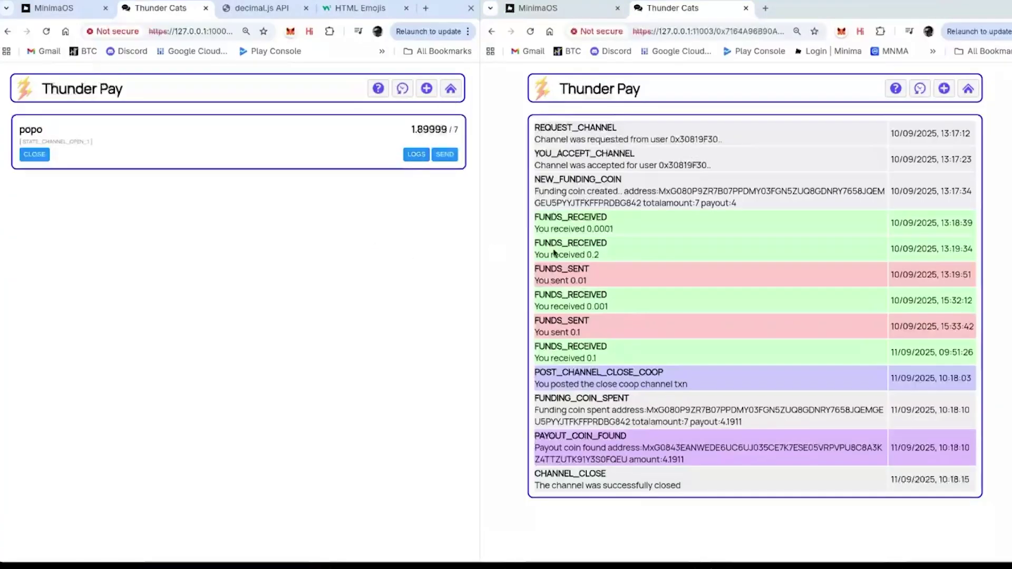
pyautogui.click(967, 89)
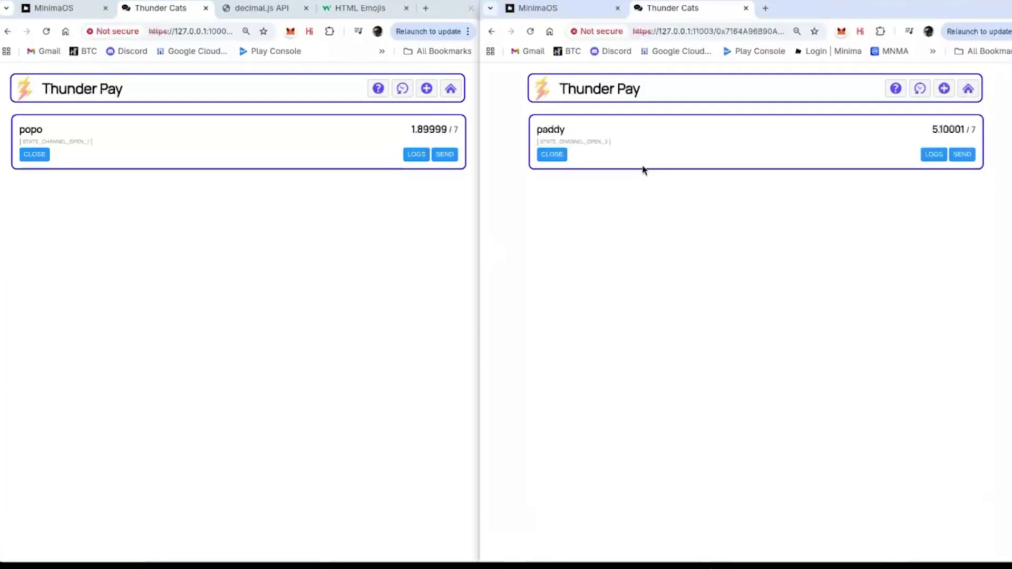
pyautogui.click(33, 154)
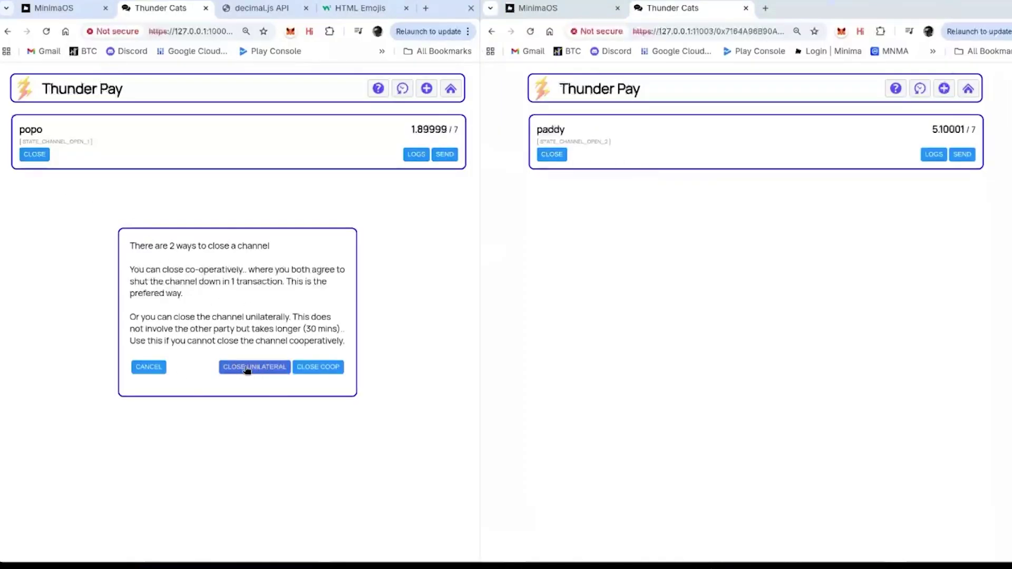
pyautogui.moveTo(142, 315); pyautogui.dragTo(227, 317)
pyautogui.tripleClick(253, 317)
pyautogui.click(253, 318)
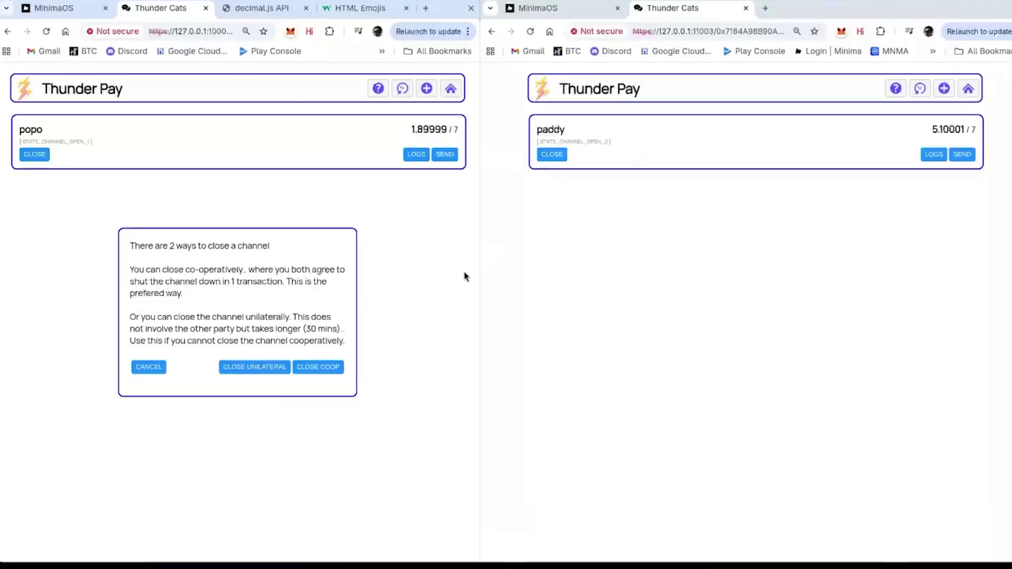
pyautogui.click(255, 367)
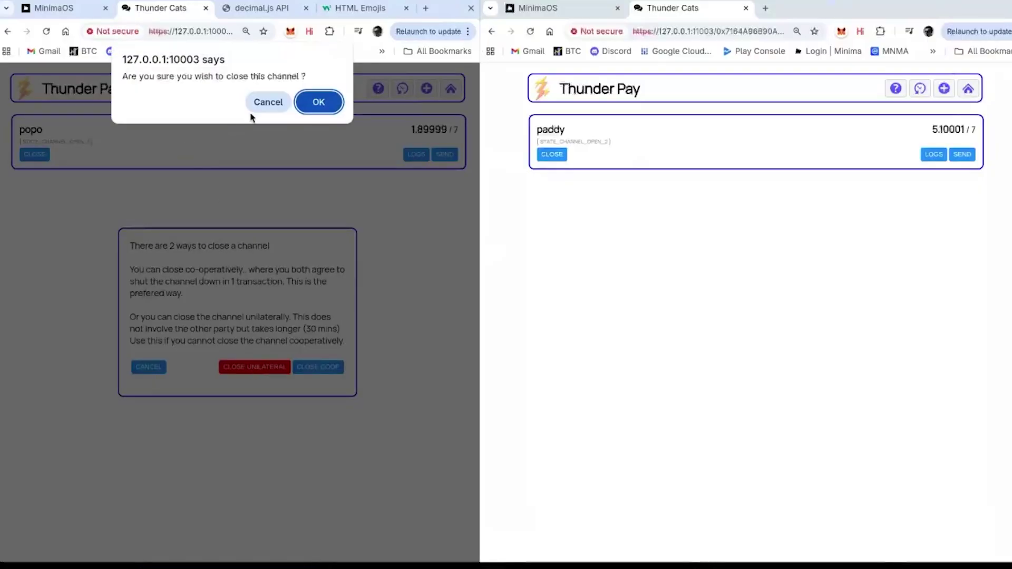
pyautogui.click(320, 106)
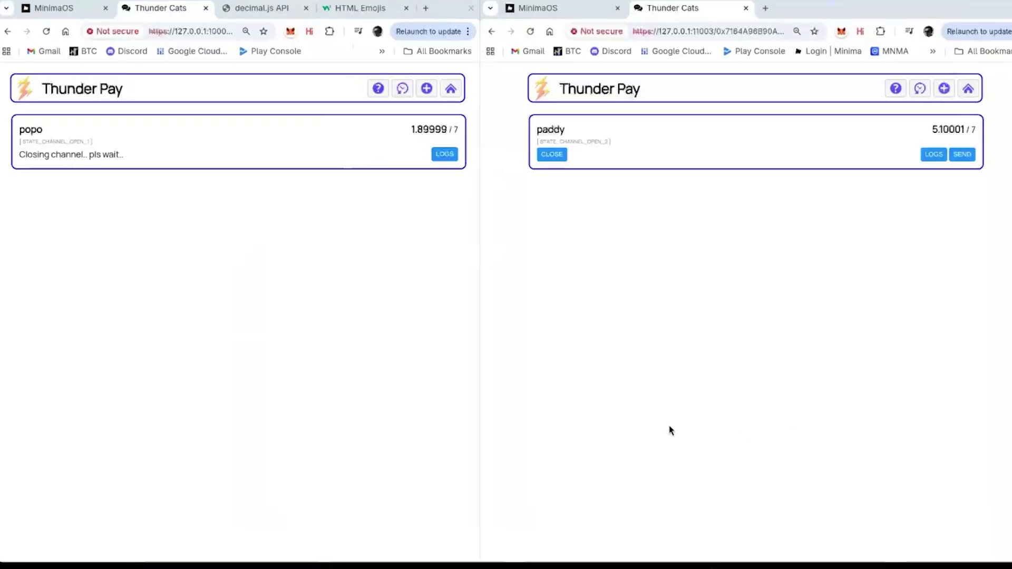
# - Open the closing channel's log on the first node and check its POST_TRIGGER_CLOSE_CHANNEL entry
pyautogui.click(444, 156)
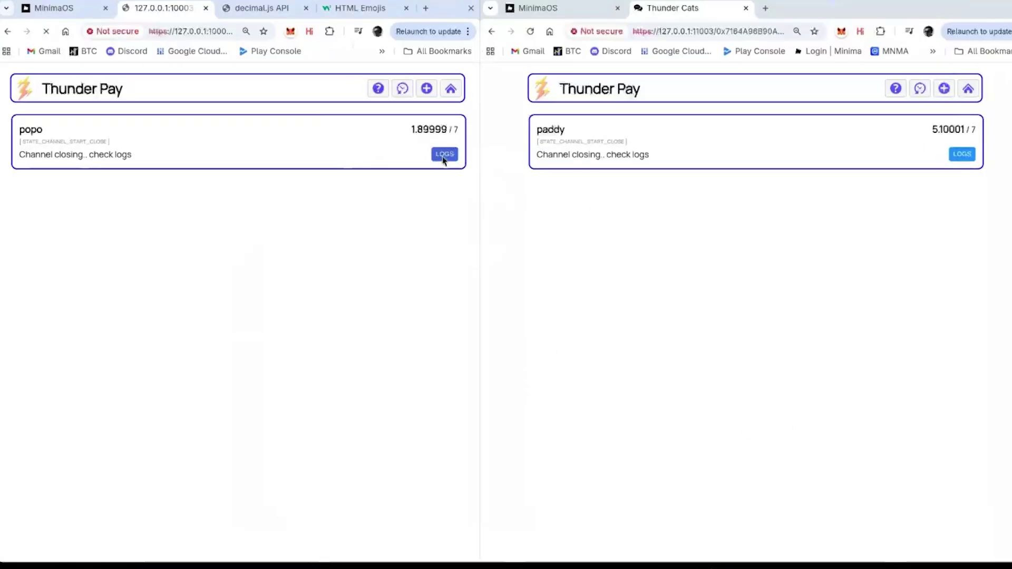
pyautogui.doubleClick(68, 347)
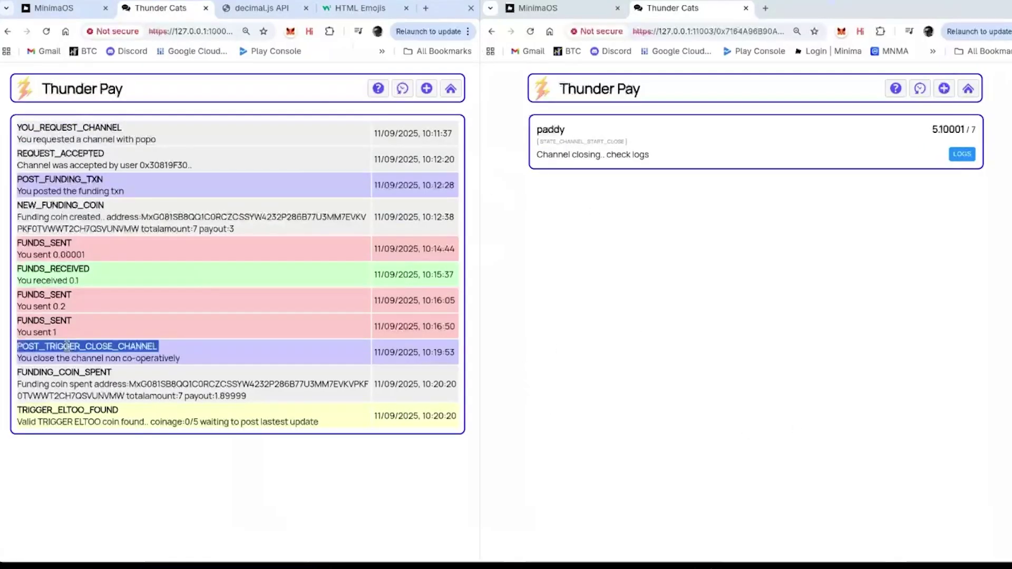
pyautogui.click(67, 347)
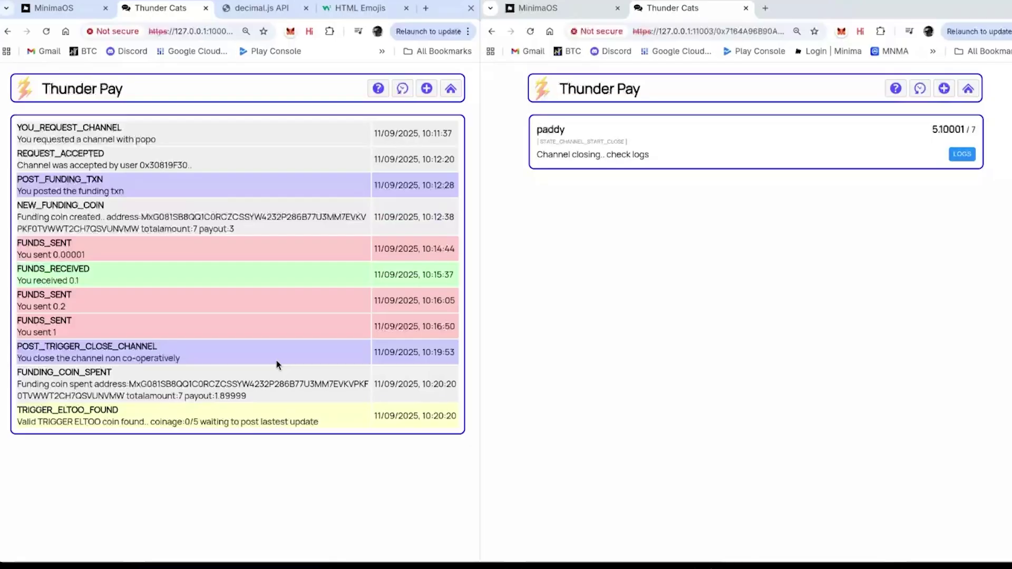
# - Examine the TRIGGER_ELTOO_FOUND entry's coinage message on the first node and open the closing channel's log on the second node
pyautogui.tripleClick(224, 421)
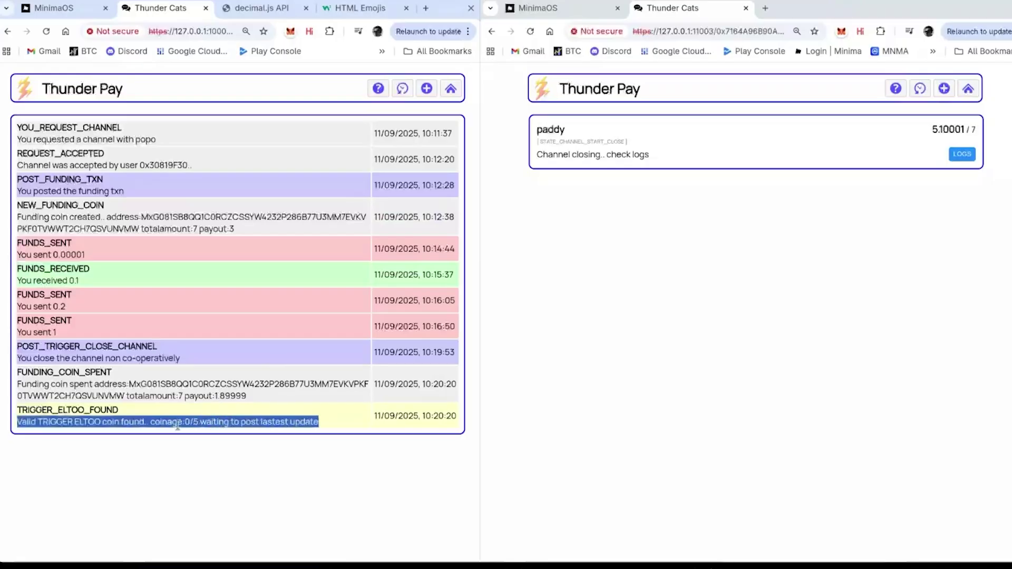
pyautogui.click(142, 422)
pyautogui.moveTo(17, 422); pyautogui.dragTo(203, 423)
pyautogui.click(212, 424)
pyautogui.doubleClick(215, 421)
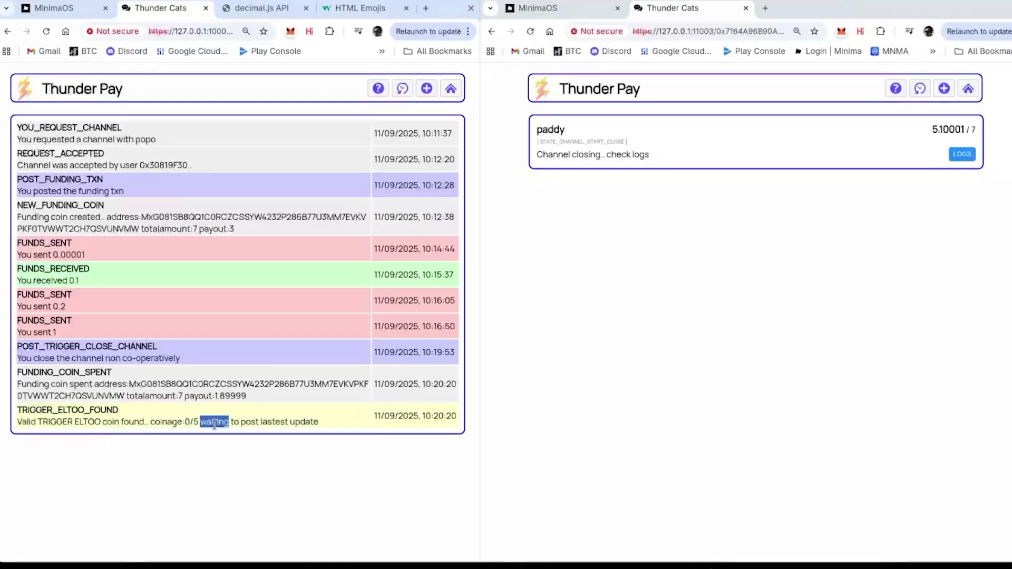
pyautogui.click(190, 422)
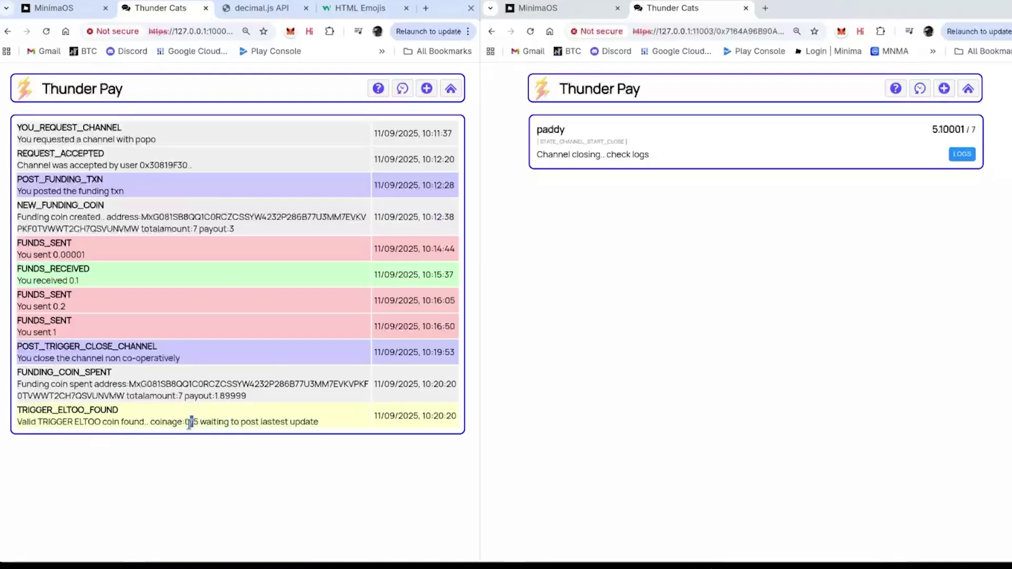
pyautogui.doubleClick(300, 423)
pyautogui.click(239, 422)
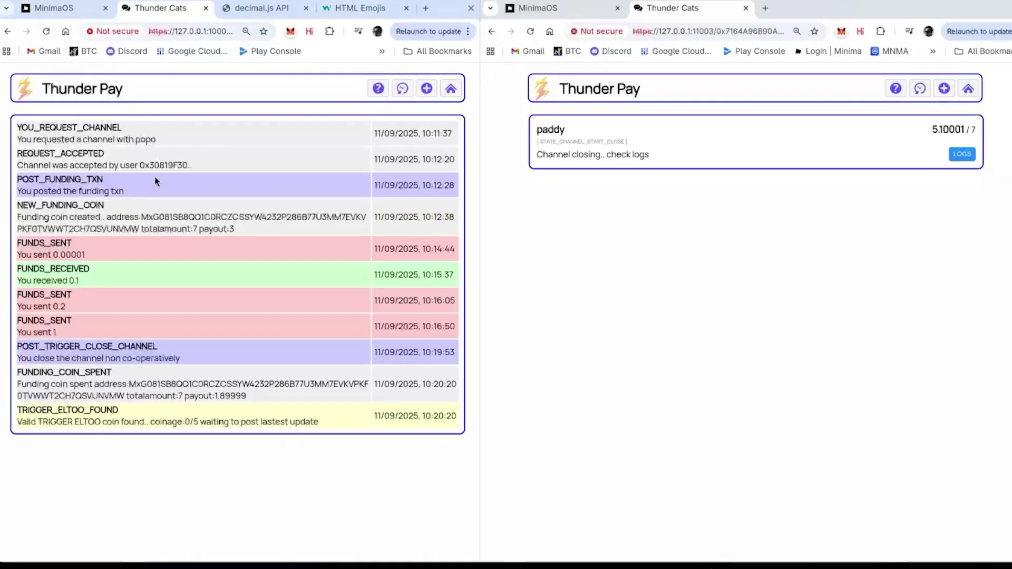
pyautogui.click(962, 154)
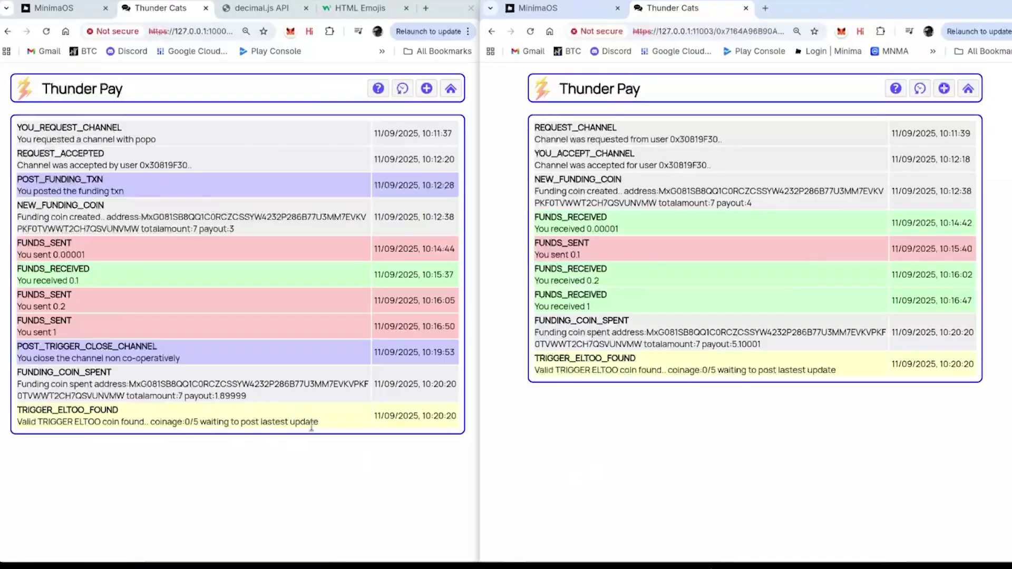
# - Find a completed non-cooperative closure in the first node's history by opening the log of the closed channel with a total of 3
pyautogui.click(402, 89)
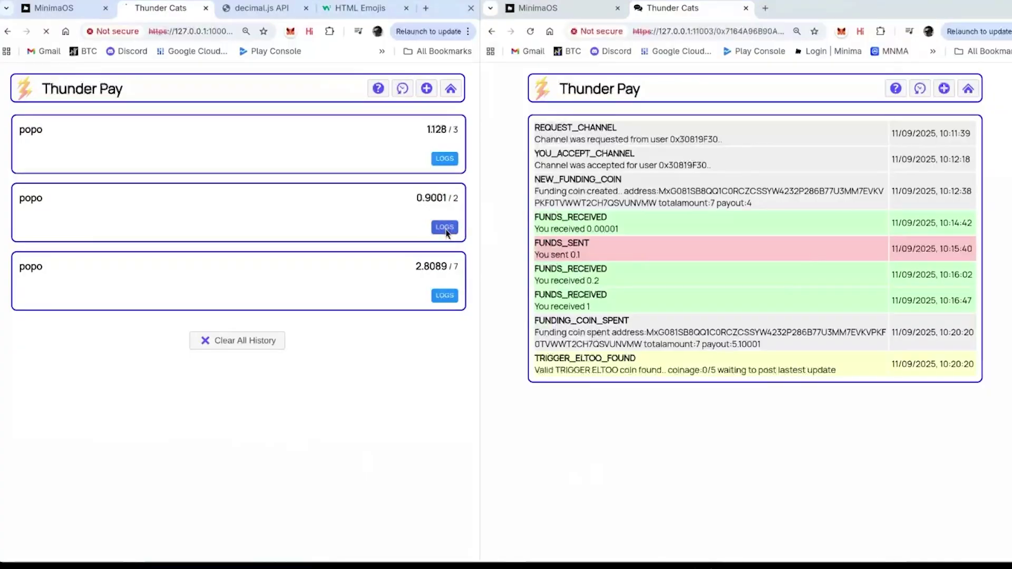
pyautogui.click(444, 227)
pyautogui.click(402, 89)
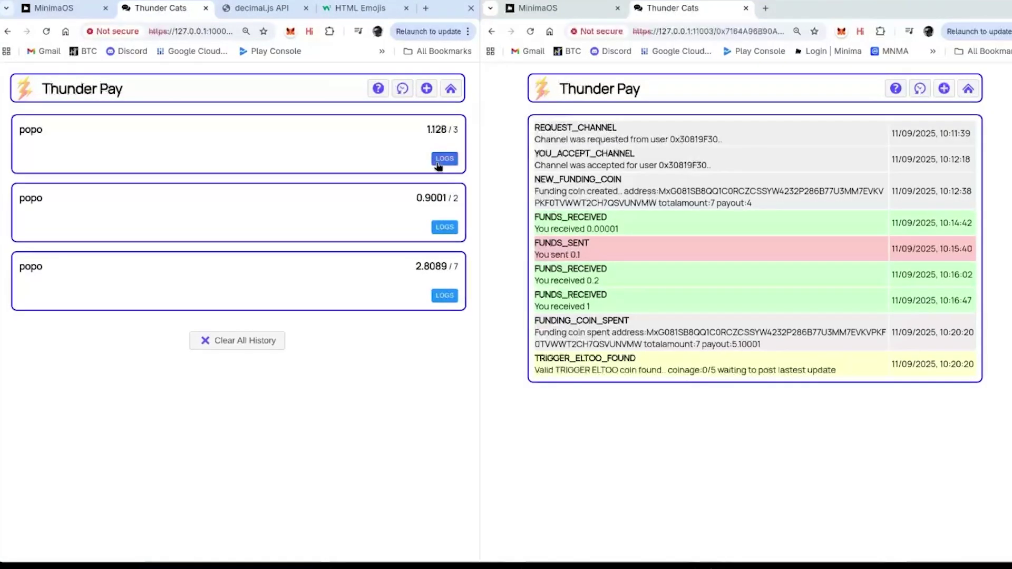
pyautogui.click(441, 155)
pyautogui.scroll(-3, 205, 342)
pyautogui.scroll(4, 195, 348)
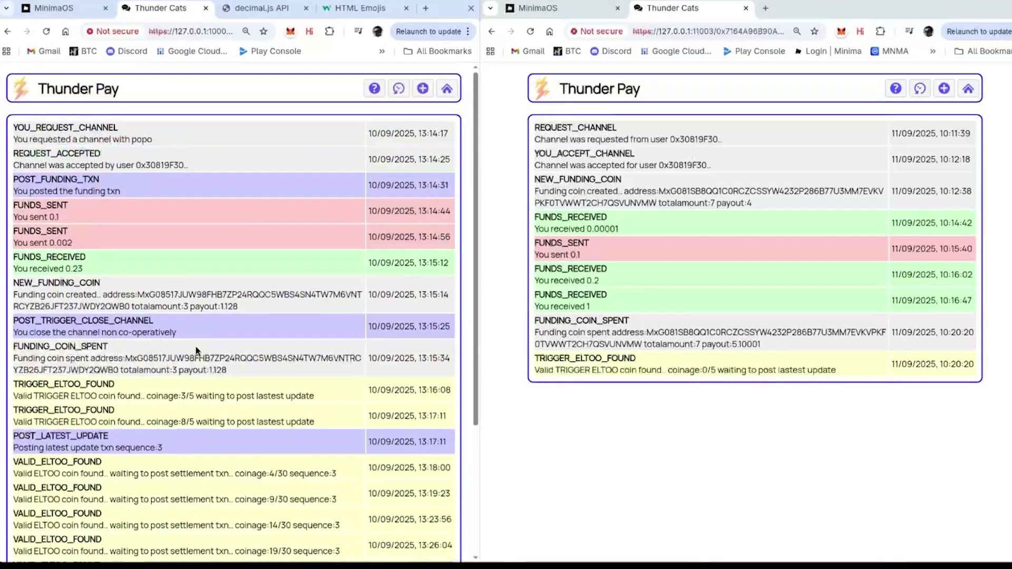
pyautogui.scroll(-2, 198, 212)
pyautogui.scroll(1, 189, 189)
pyautogui.scroll(1, 188, 190)
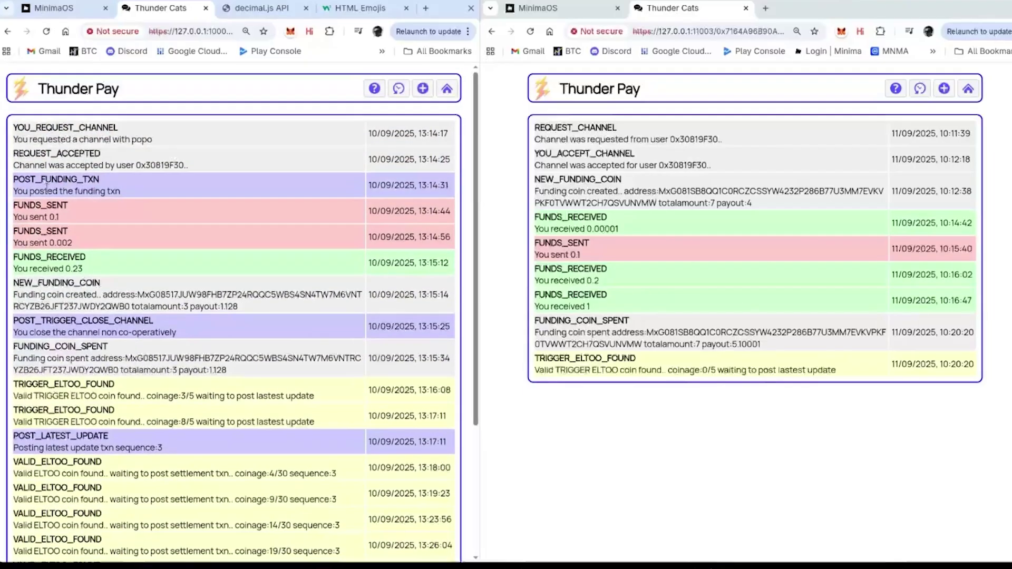
# - Examine the POST_FUNDING_TXN and NEW_FUNDING_COIN entries and their timing around the early payments in the closed channel's log
pyautogui.doubleClick(47, 181)
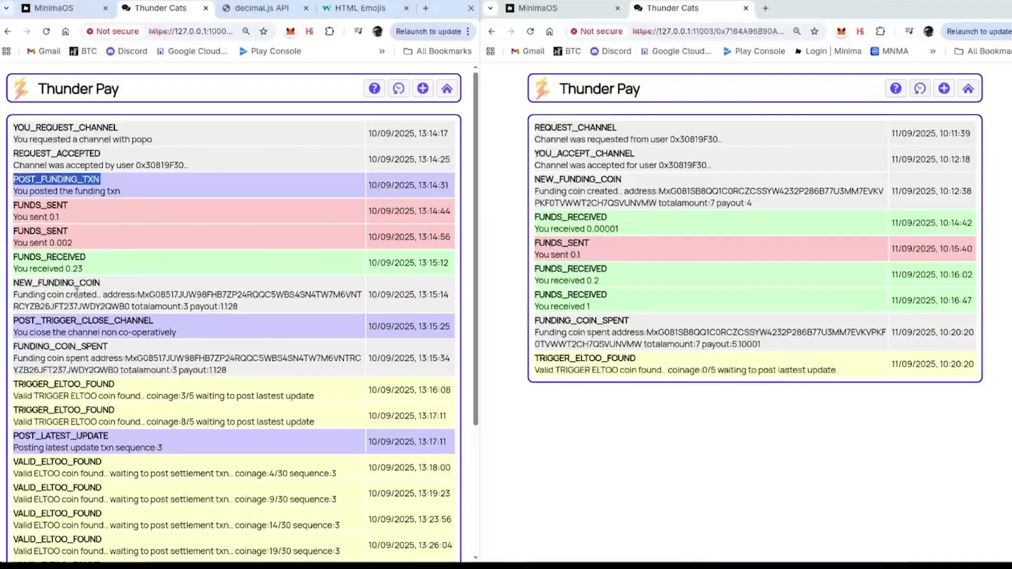
pyautogui.doubleClick(40, 284)
pyautogui.click(45, 295)
pyautogui.tripleClick(44, 295)
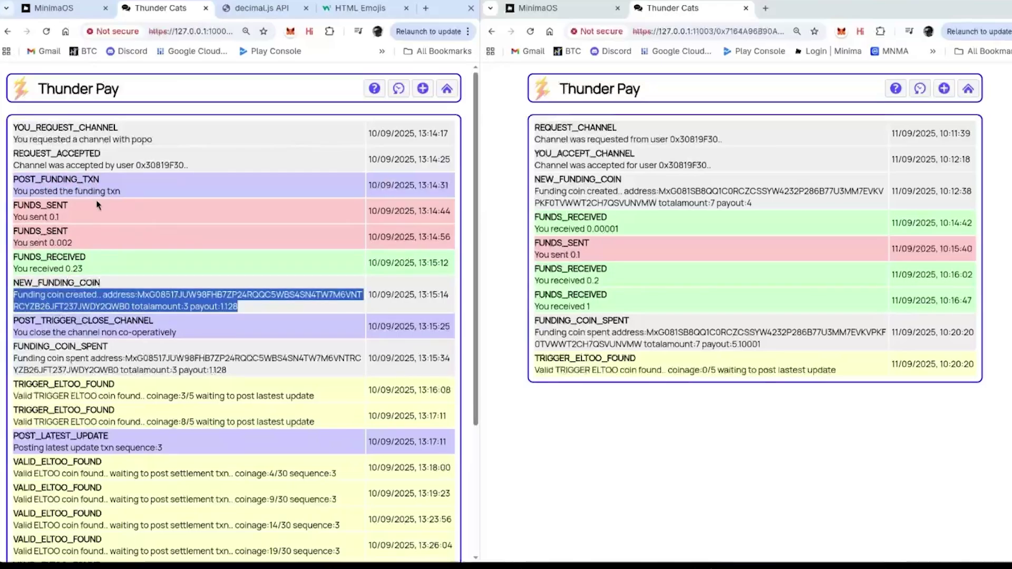
pyautogui.click(59, 216)
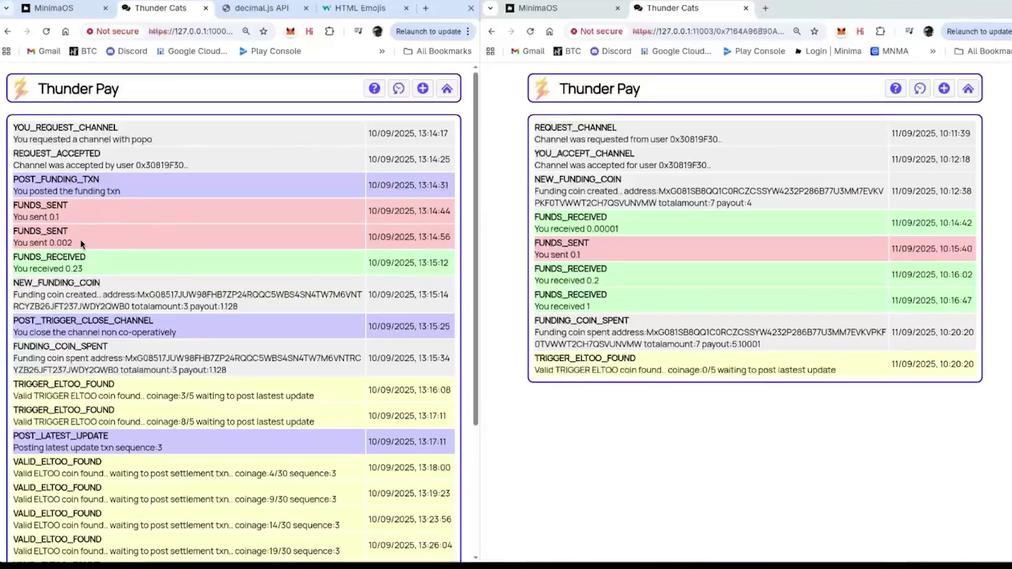
pyautogui.tripleClick(65, 295)
pyautogui.click(112, 304)
pyautogui.doubleClick(67, 283)
pyautogui.click(68, 296)
pyautogui.doubleClick(69, 297)
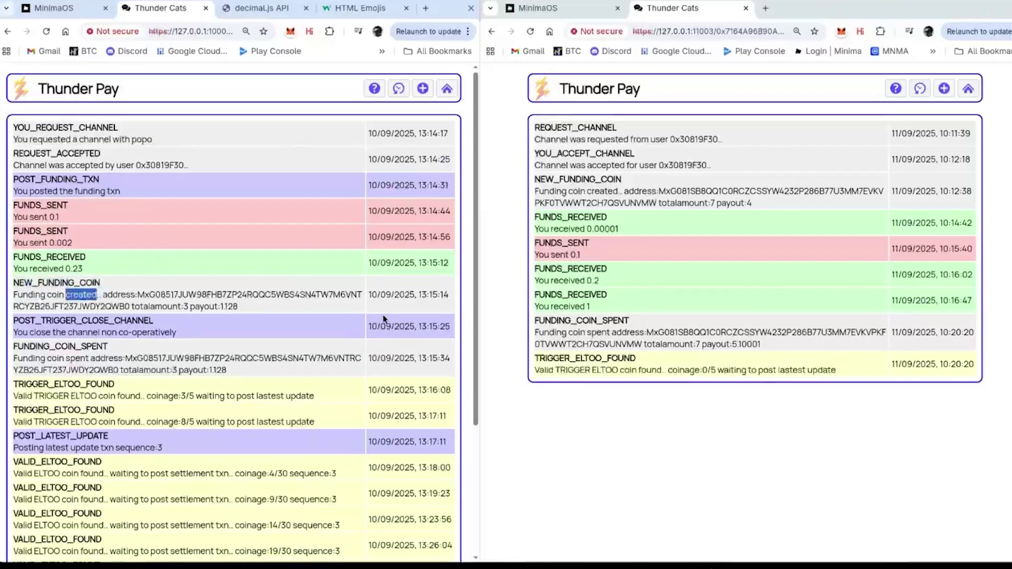
pyautogui.moveTo(417, 294); pyautogui.dragTo(449, 295)
pyautogui.click(424, 303)
# - Examine the POST_TRIGGER_CLOSE_CHANNEL entry and the FUNDING_COIN_SPENT entry's address and total amount in the closed channel's log
pyautogui.doubleClick(56, 321)
pyautogui.click(154, 319)
pyautogui.scroll(-1, 136, 325)
pyautogui.scroll(-2, 136, 325)
pyautogui.doubleClick(18, 250)
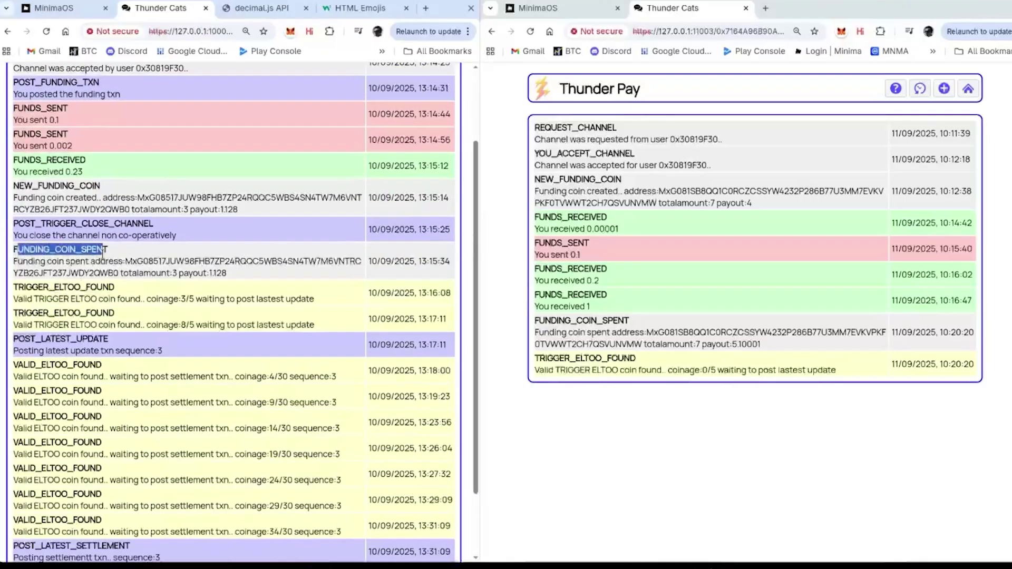
pyautogui.click(34, 262)
pyautogui.moveTo(35, 261); pyautogui.dragTo(138, 262)
pyautogui.doubleClick(153, 272)
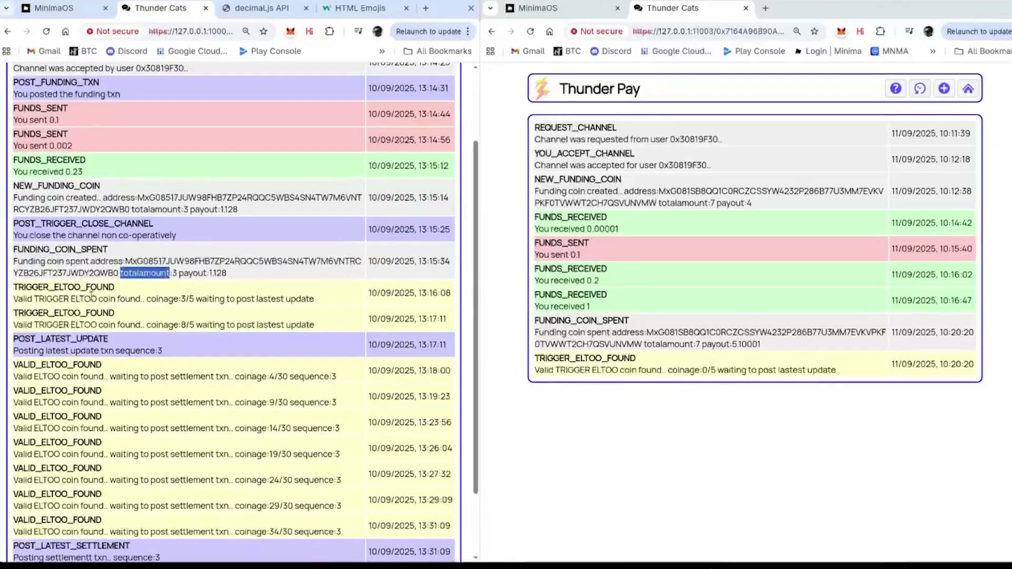
# - Check the POST_LATEST_UPDATE entry's sequence number against the payments listed earlier in the closed channel's log
pyautogui.scroll(-2, 87, 309)
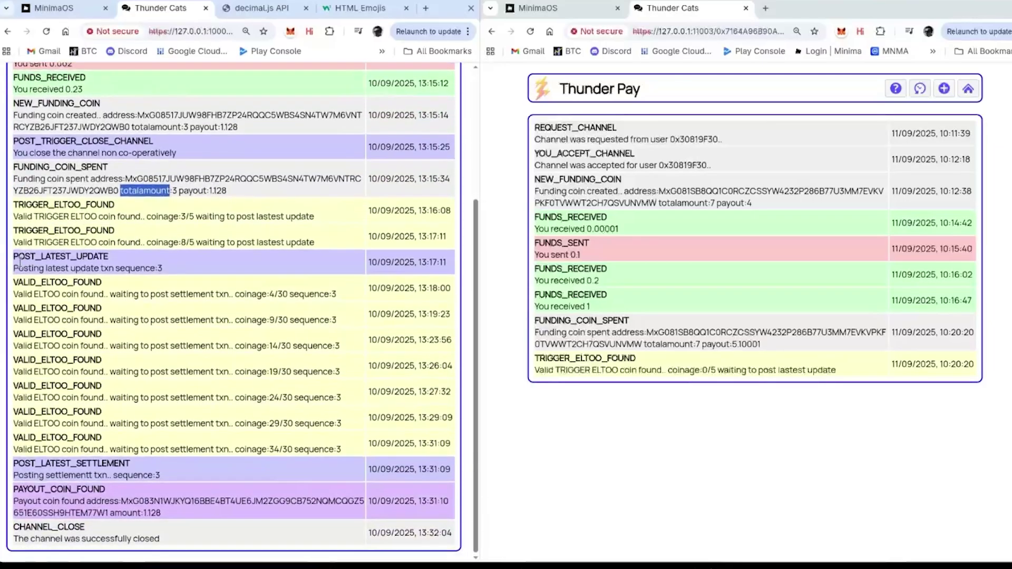
pyautogui.moveTo(18, 256); pyautogui.dragTo(95, 270)
pyautogui.tripleClick(107, 269)
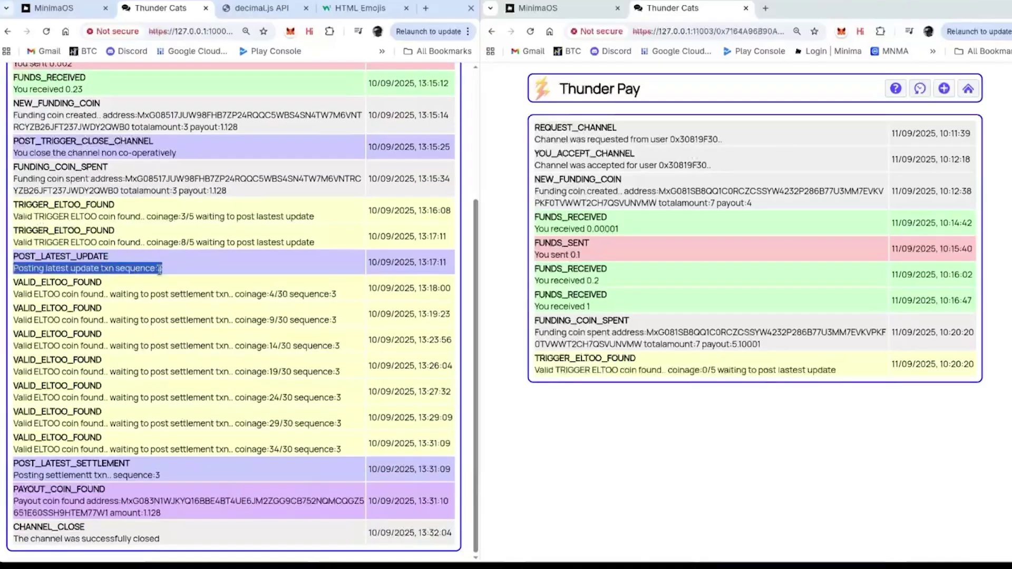
pyautogui.click(159, 269)
pyautogui.moveTo(166, 271); pyautogui.dragTo(120, 269)
pyautogui.scroll(2, 131, 216)
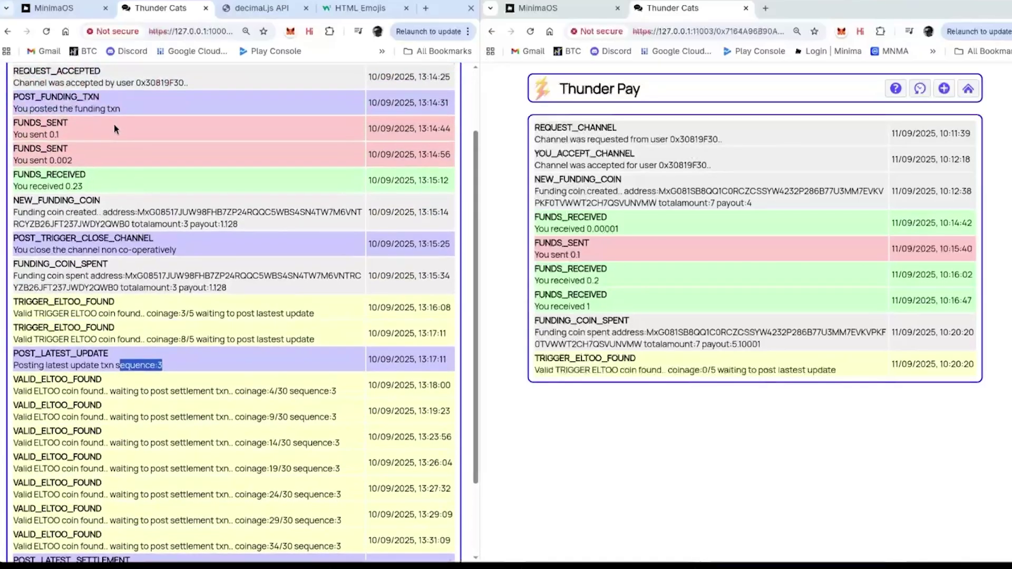
pyautogui.scroll(-2, 231, 271)
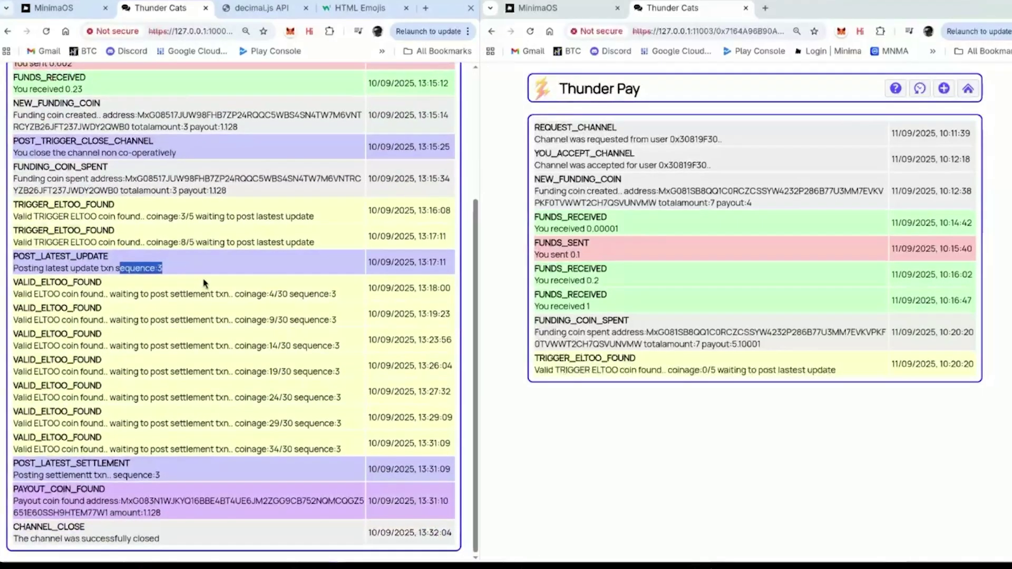
# - Examine the last VALID_ELTOO_FOUND coinage, the POST_LATEST_SETTLEMENT entry and the PAYOUT_COIN_FOUND entry in the closed channel's log
pyautogui.moveTo(269, 449); pyautogui.dragTo(293, 449)
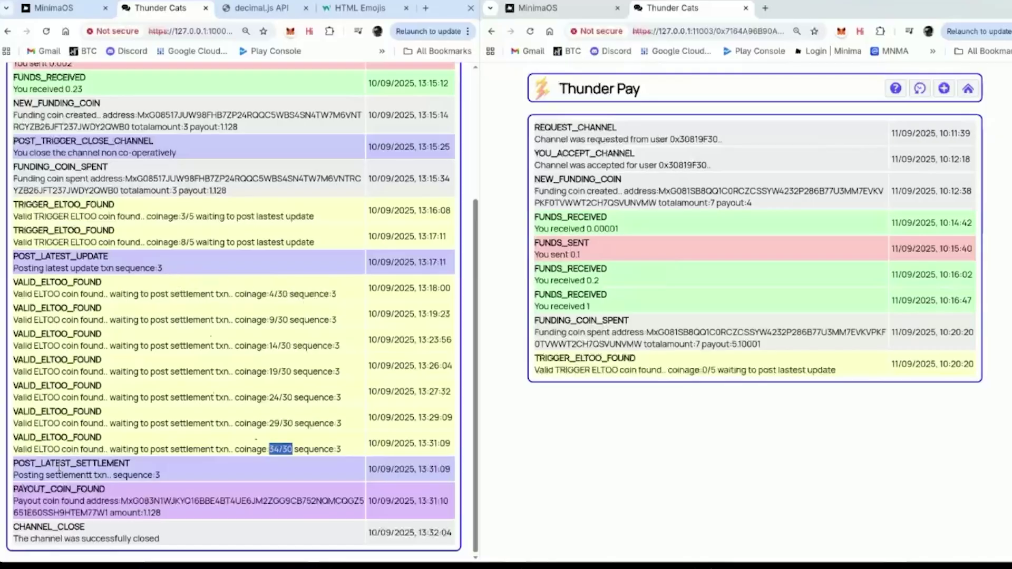
pyautogui.doubleClick(61, 463)
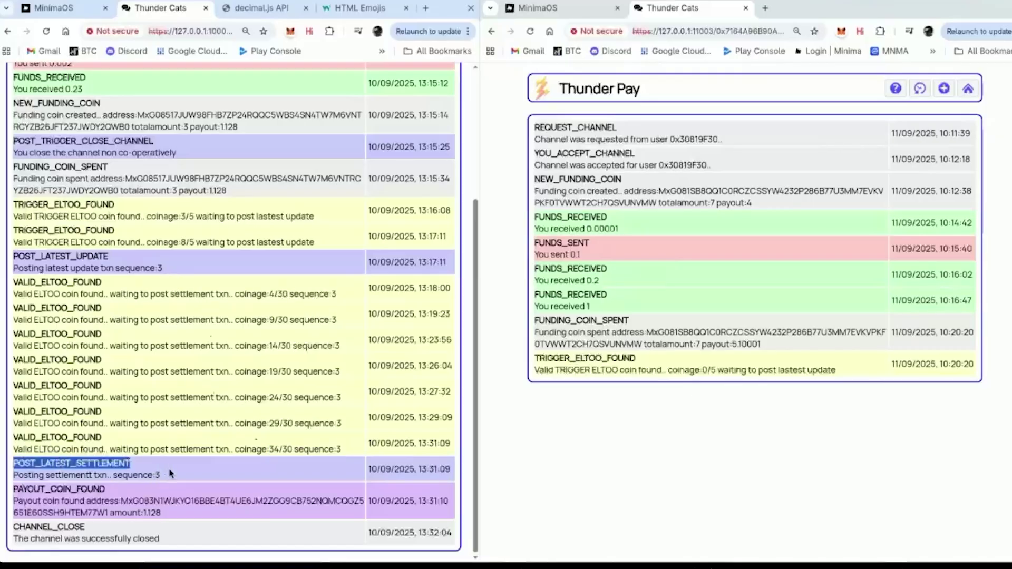
pyautogui.moveTo(170, 480); pyautogui.dragTo(182, 513)
pyautogui.click(183, 511)
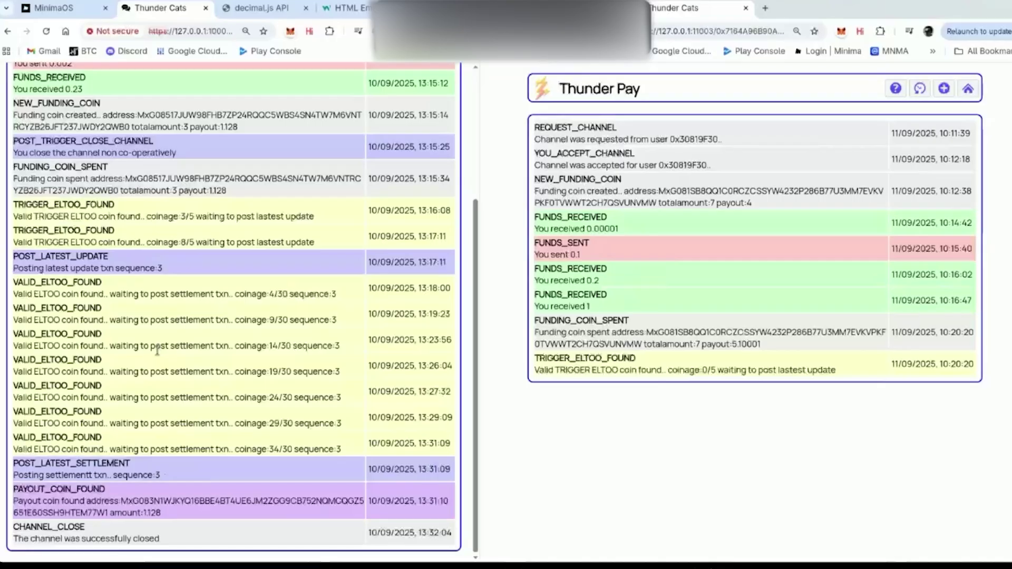
pyautogui.scroll(3, 226, 365)
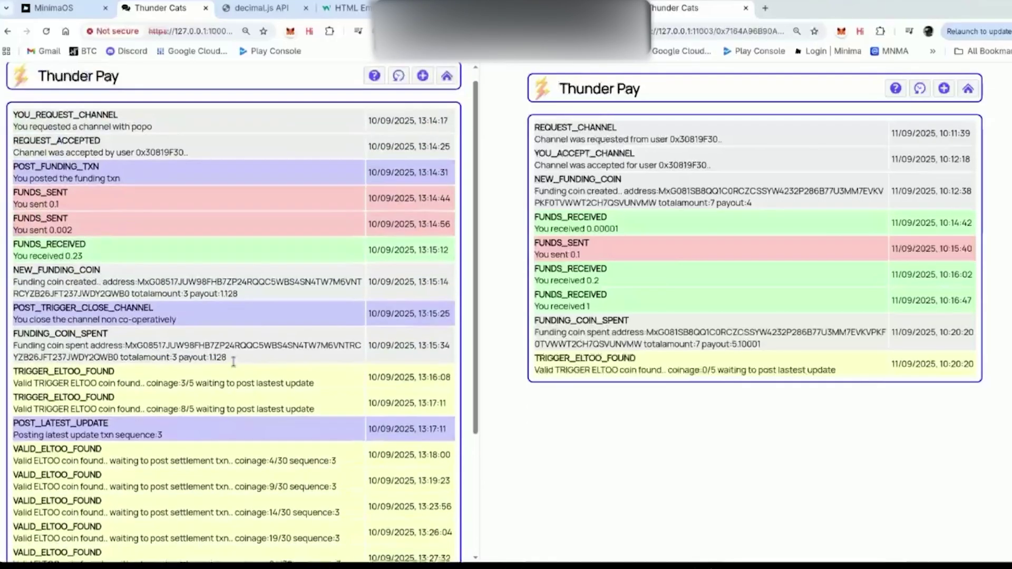
# - Return from the closed channel's log to the first node's current channels and open the log of the closing channel
pyautogui.click(401, 90)
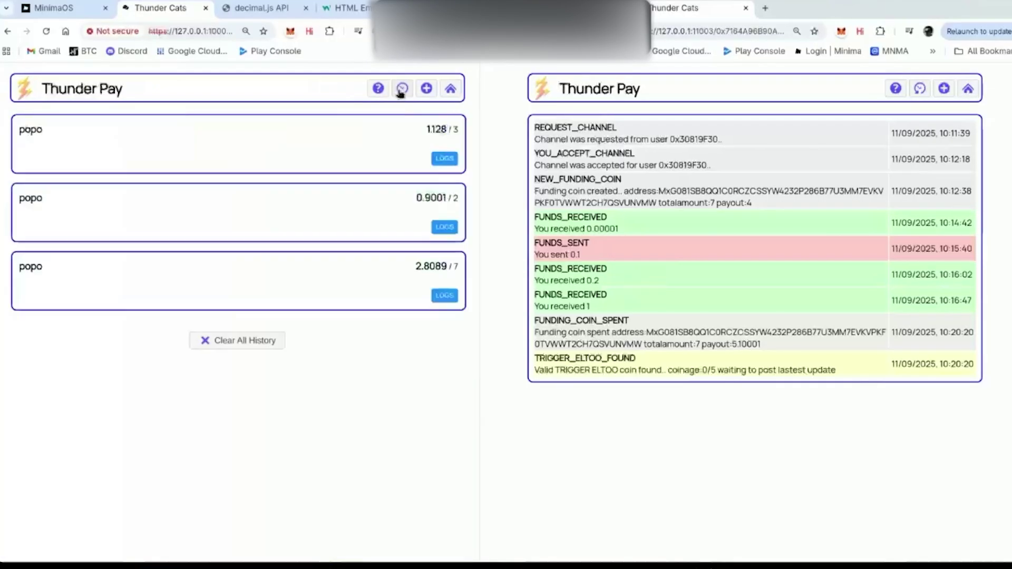
pyautogui.click(452, 90)
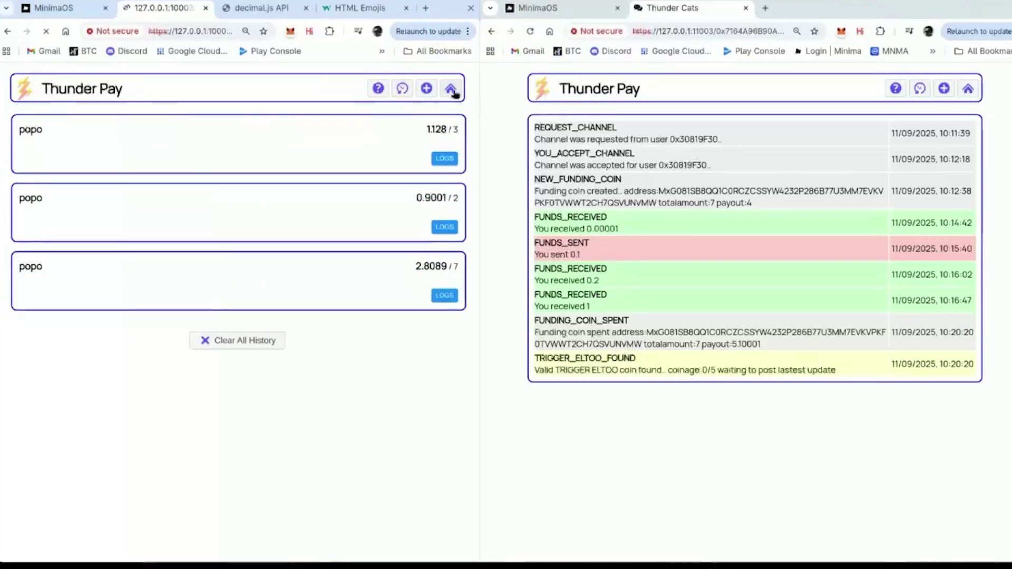
pyautogui.tripleClick(46, 155)
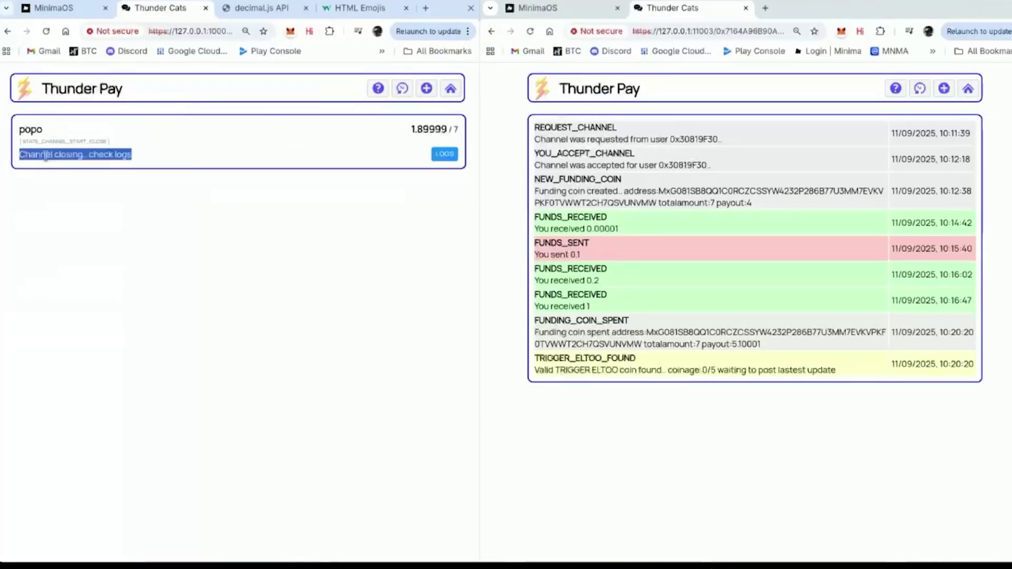
pyautogui.click(129, 154)
pyautogui.click(445, 154)
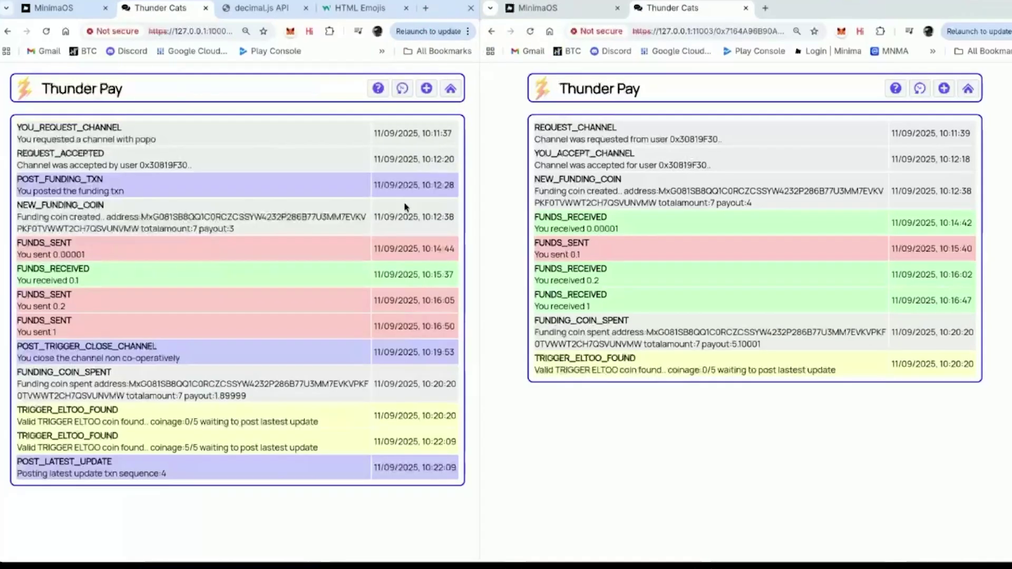
# - Examine the POST_LATEST_UPDATE and TRIGGER_ELTOO_FOUND entries in the closing channel's log and return to the first node's channel list
pyautogui.doubleClick(76, 462)
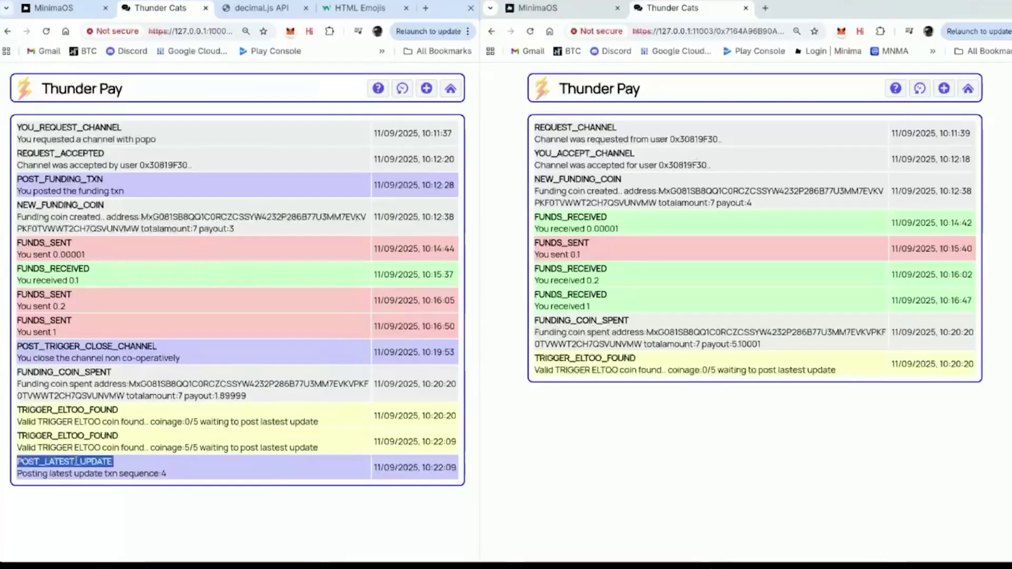
pyautogui.doubleClick(216, 422)
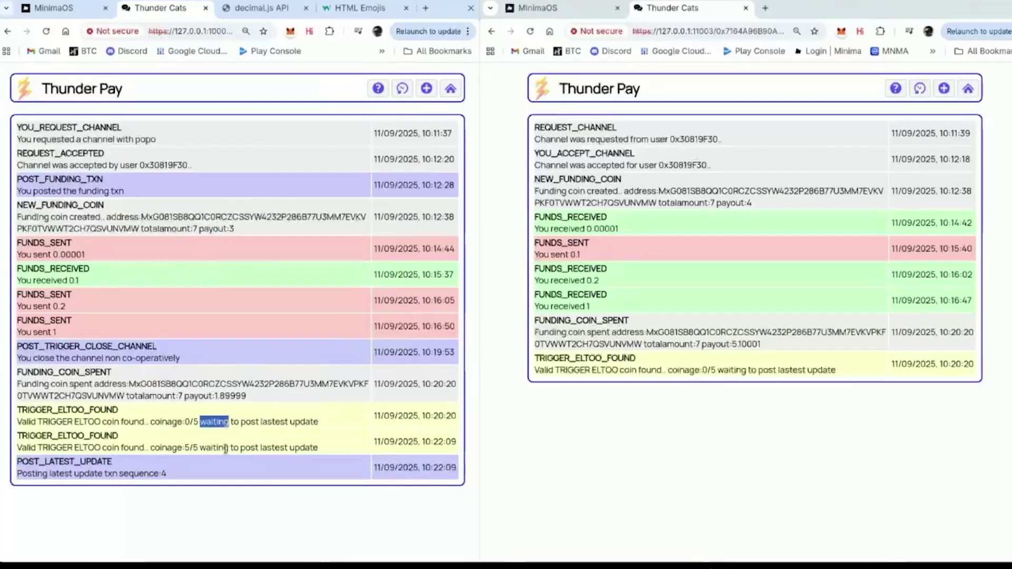
pyautogui.doubleClick(225, 448)
pyautogui.click(125, 463)
pyautogui.click(450, 88)
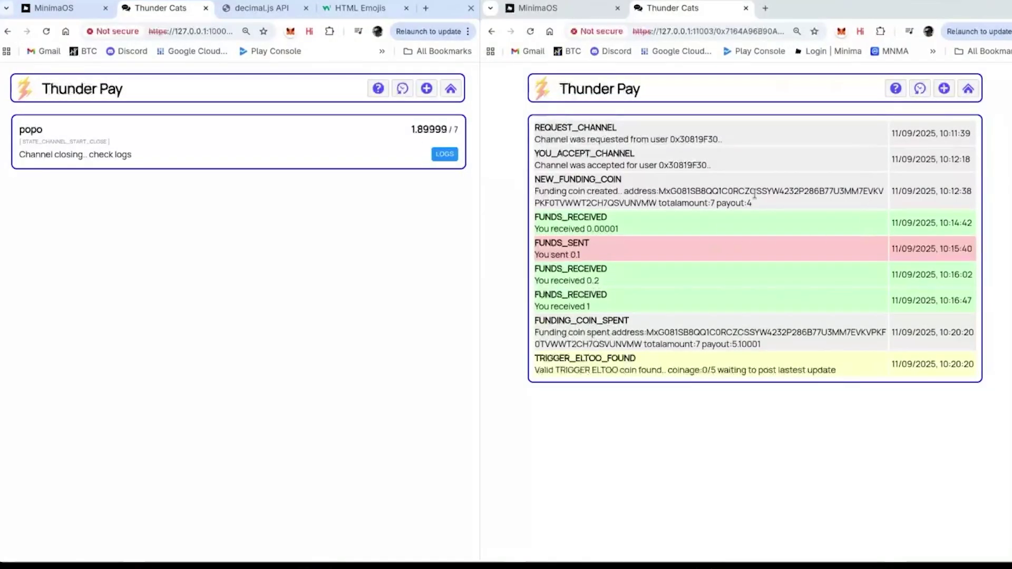
# - Review the Help and Technical sections of Thunder Pay's help page on the second node and return to its channel list
pyautogui.click(973, 87)
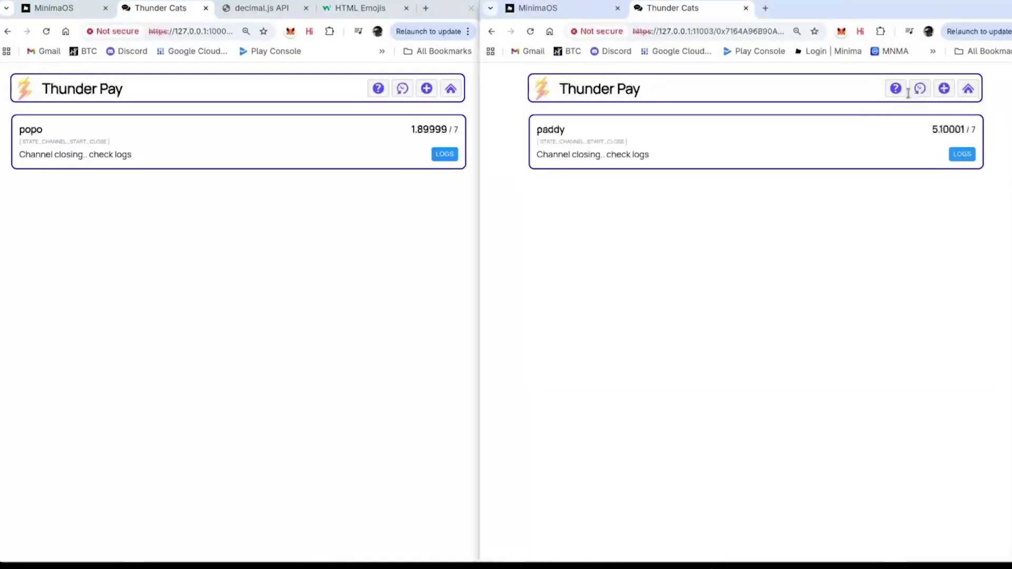
pyautogui.click(894, 88)
pyautogui.scroll(-5, 651, 239)
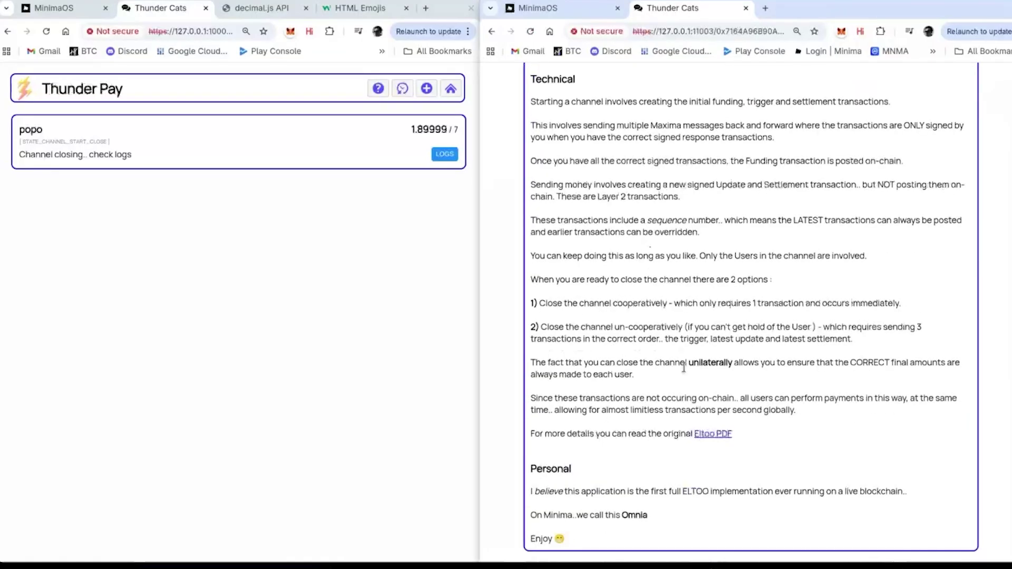
pyautogui.scroll(5, 657, 295)
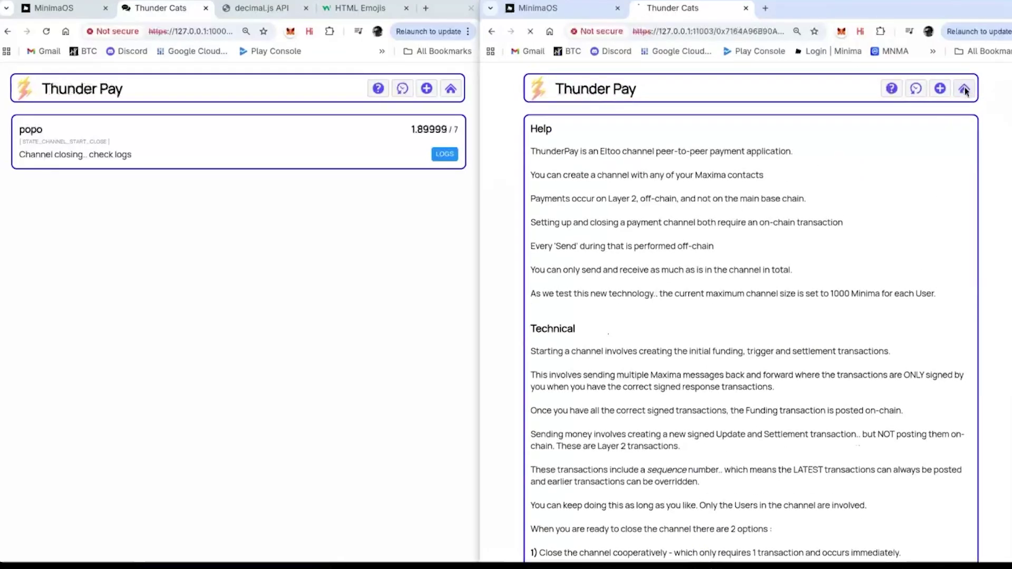
pyautogui.click(964, 87)
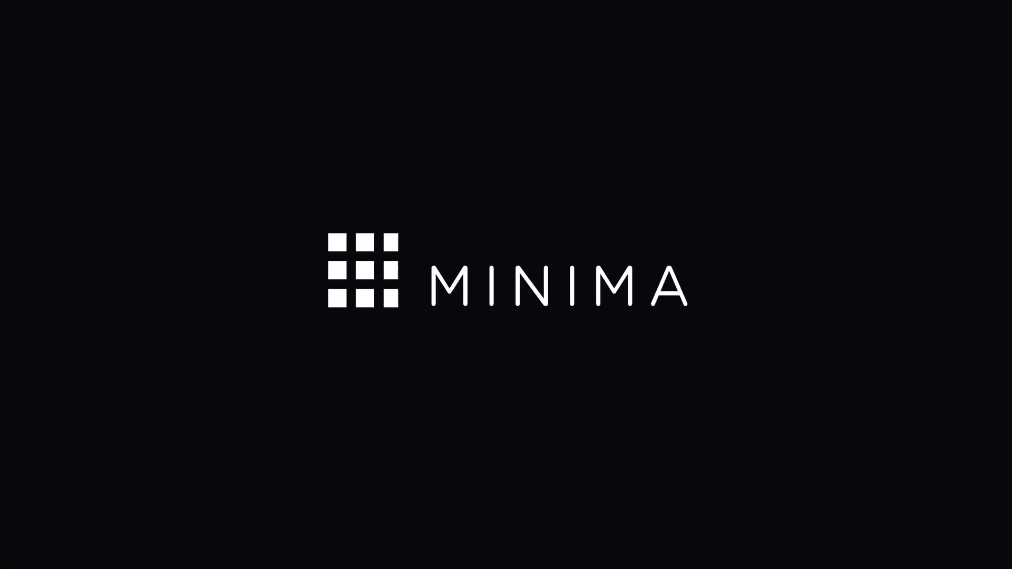